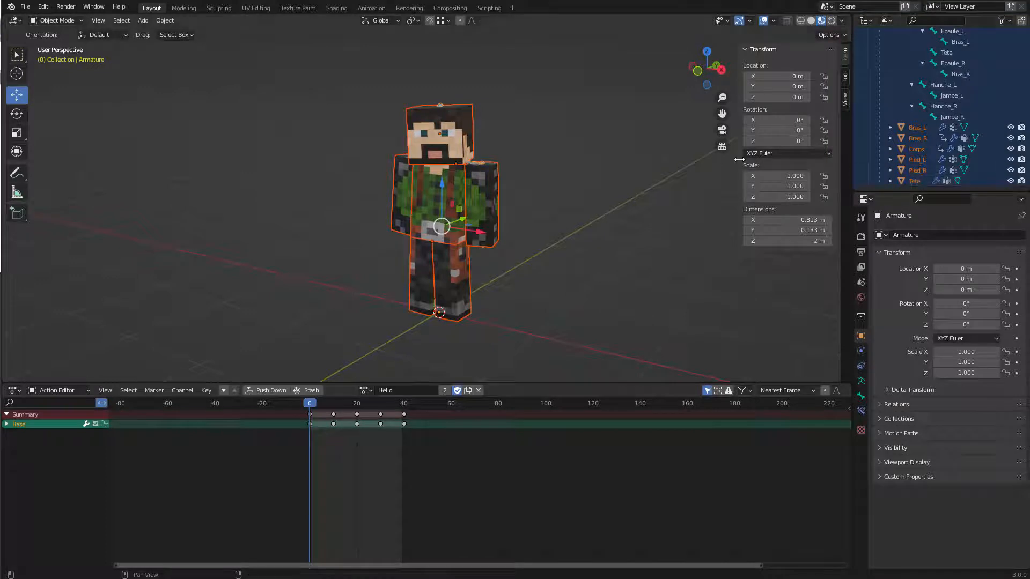
Start an FBX export of the animated Minecraft character.
scroll(409, 236, "down", 5)
scroll(407, 259, "up", 7)
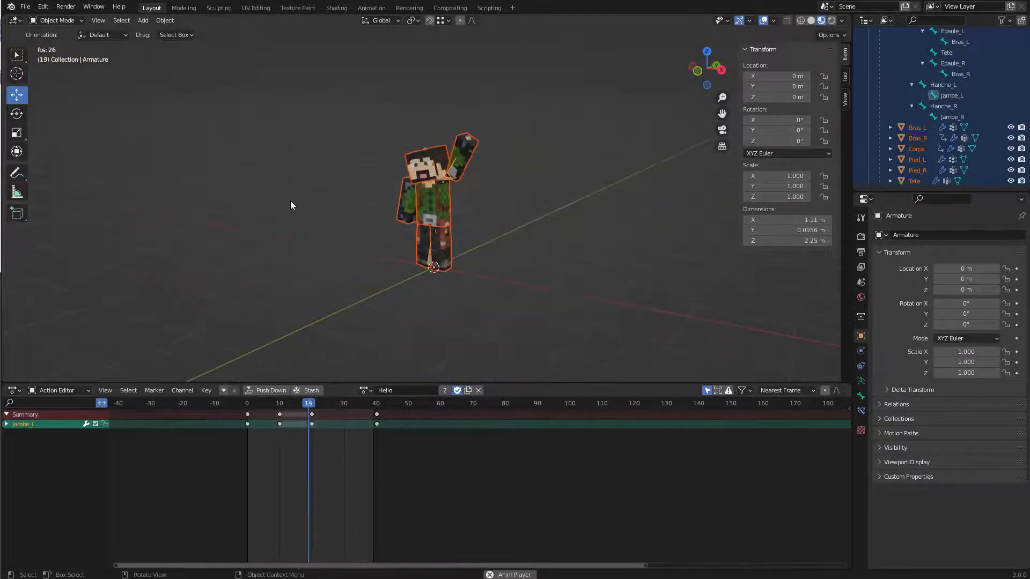
scroll(348, 201, "up", 4)
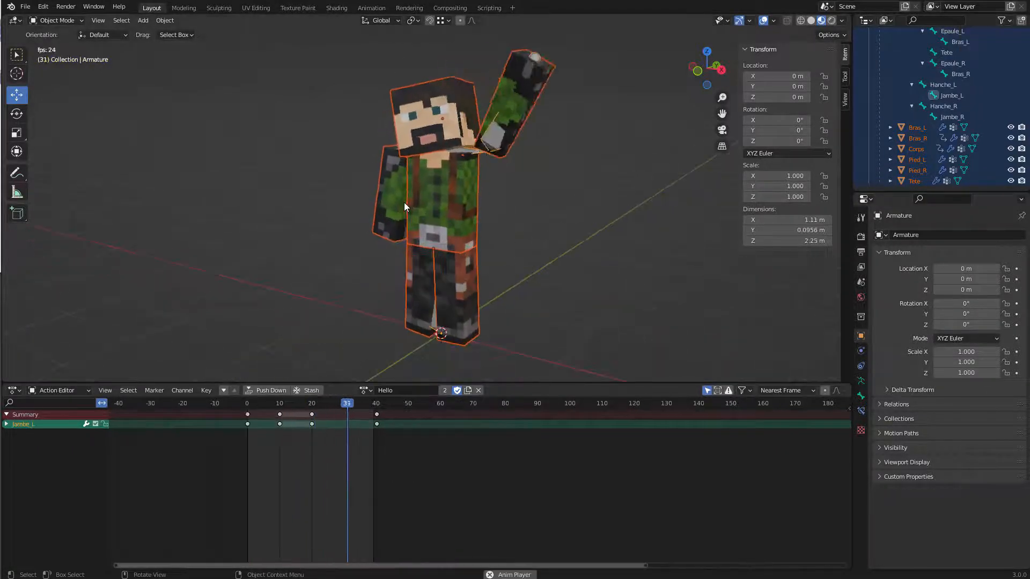
left_click(27, 6)
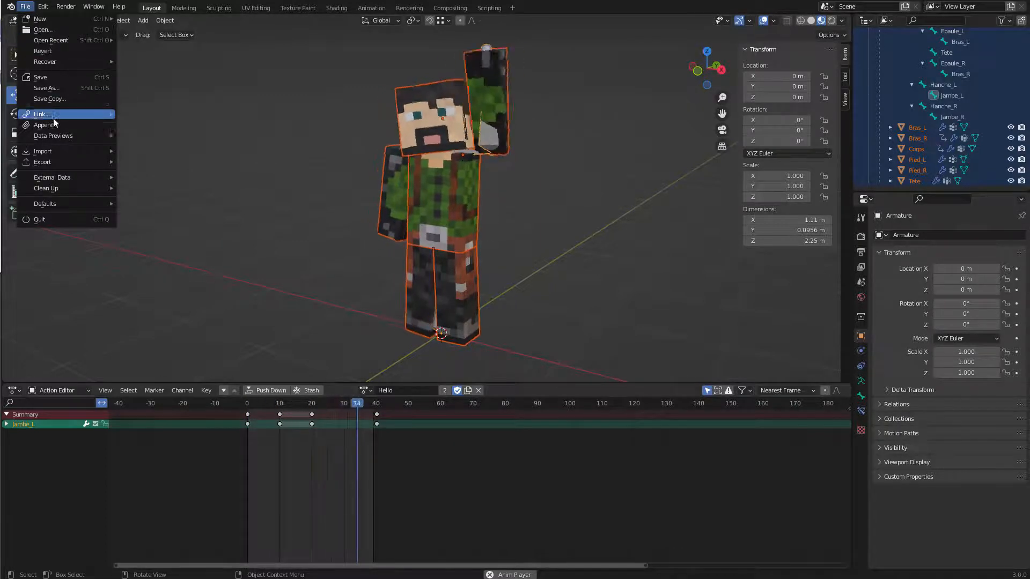
mouse_move(62, 162)
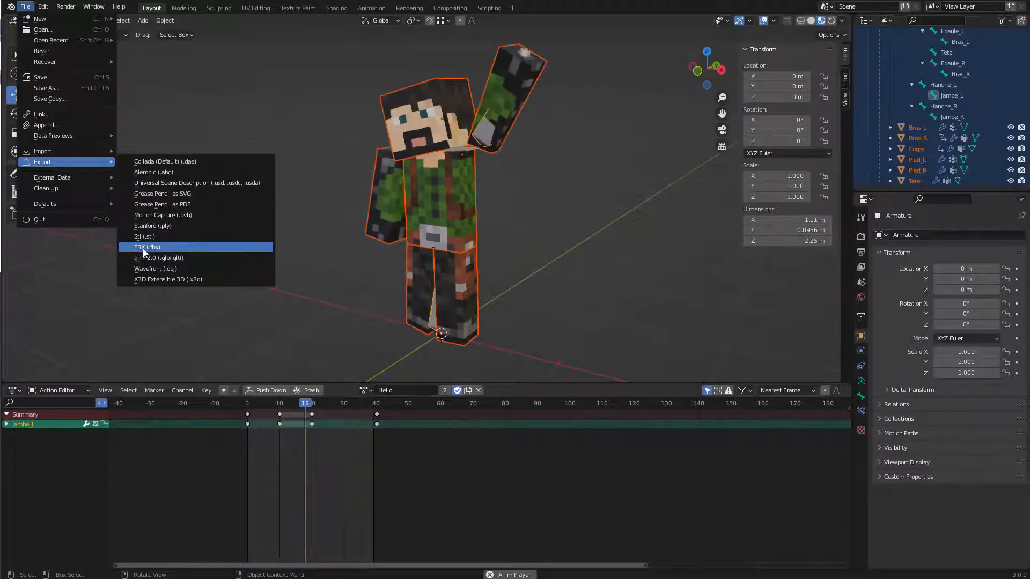
left_click(163, 247)
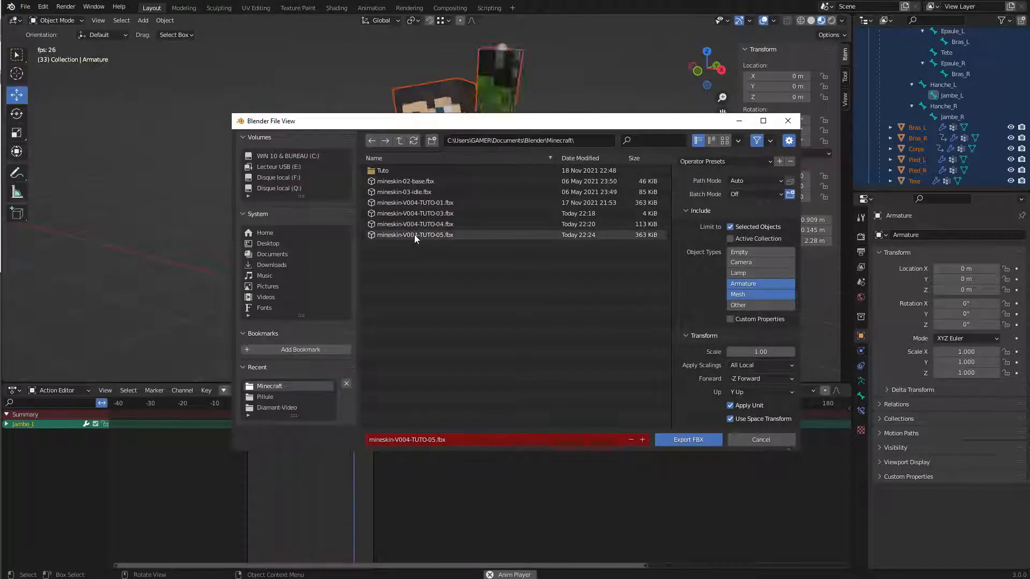
Name the export file mineskin-V004-TUTO-06.fbx and limit the export to selected objects.
left_click(435, 440)
left_click(436, 439)
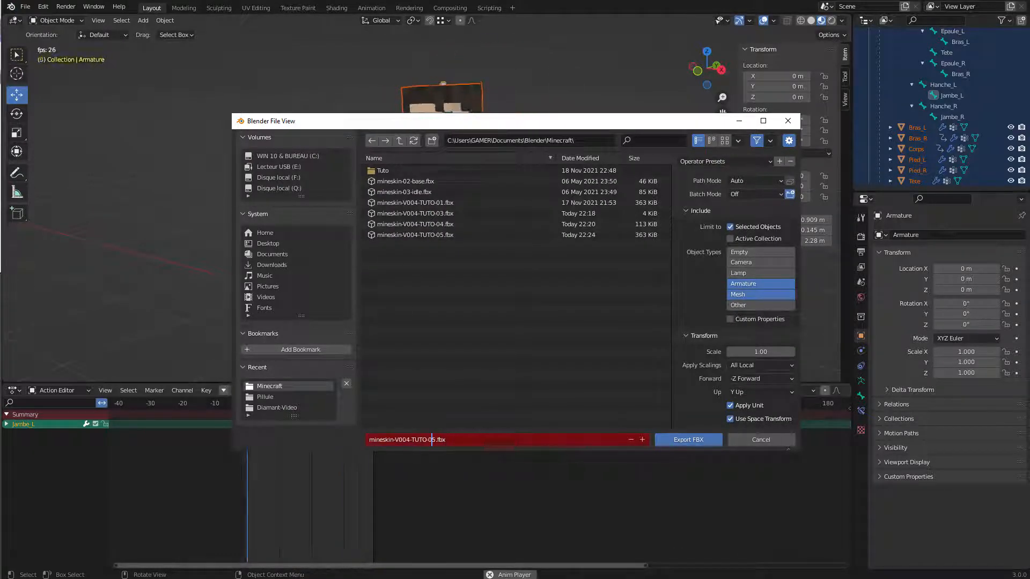
key("BackSpace")
type("6")
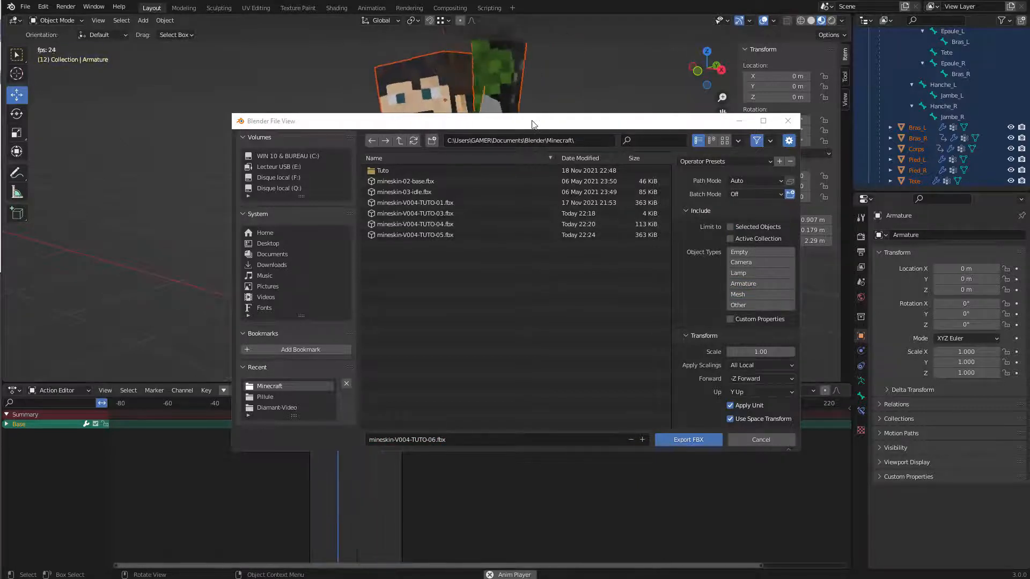
left_click(729, 227)
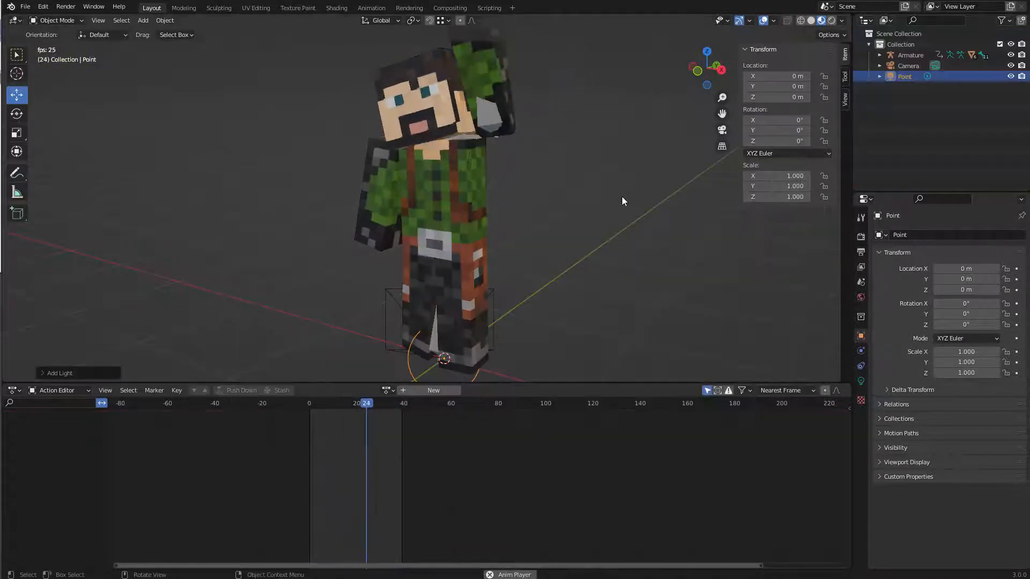
Select the armature together with all its bones and body-part meshes in the scene hierarchy.
left_click(910, 55)
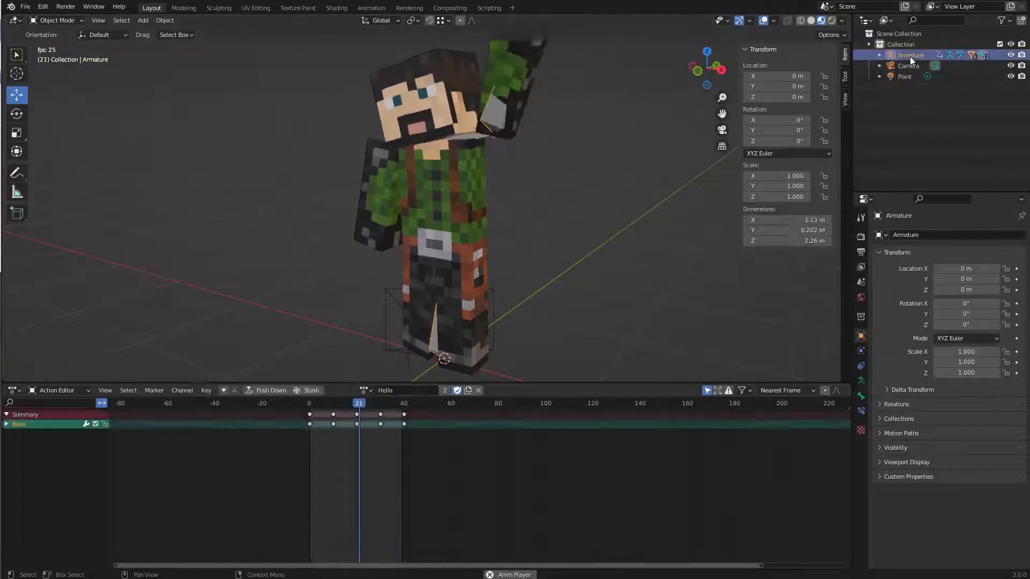
left_click(880, 55)
scroll(925, 92, "down", 5)
left_click(915, 160, "shift")
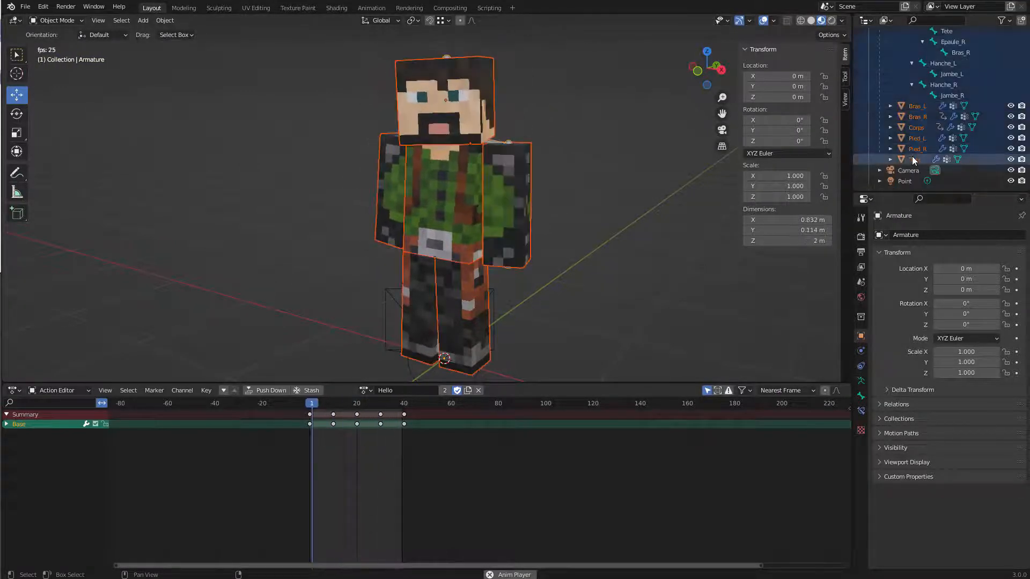
scroll(952, 156, "up", 5)
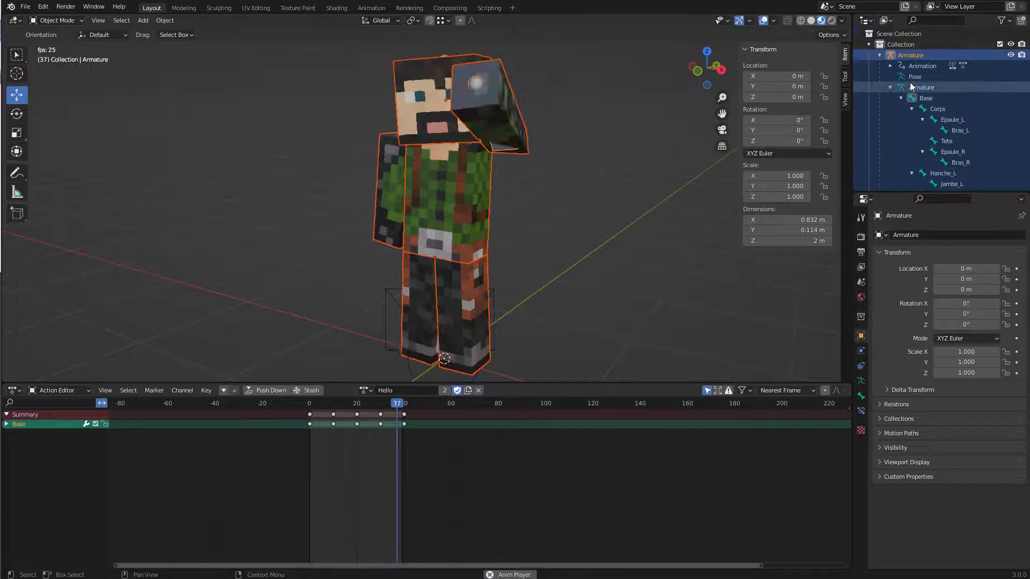
Delete the camera and the point light from the scene collection.
left_click(880, 55)
left_click(912, 65)
key("Delete")
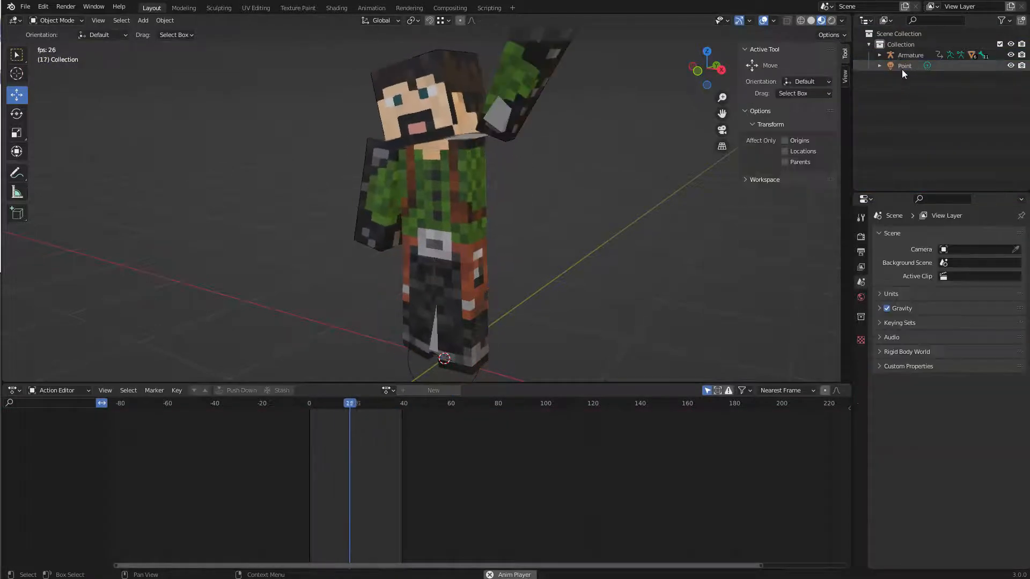
left_click(902, 67)
key("Delete")
Select the armature and restrict the exported object types to Armature and Mesh.
left_click(910, 55)
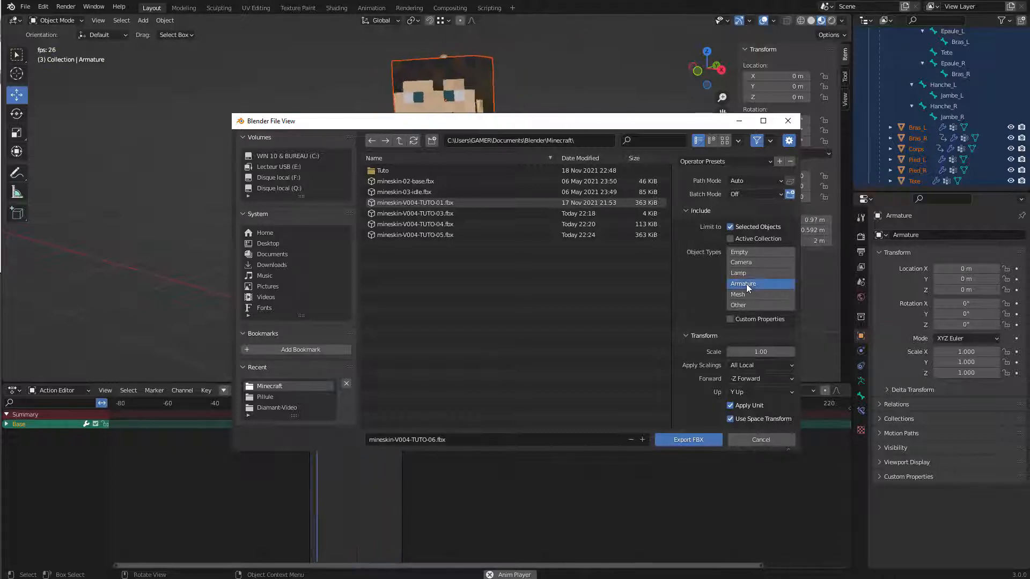
left_click(746, 285)
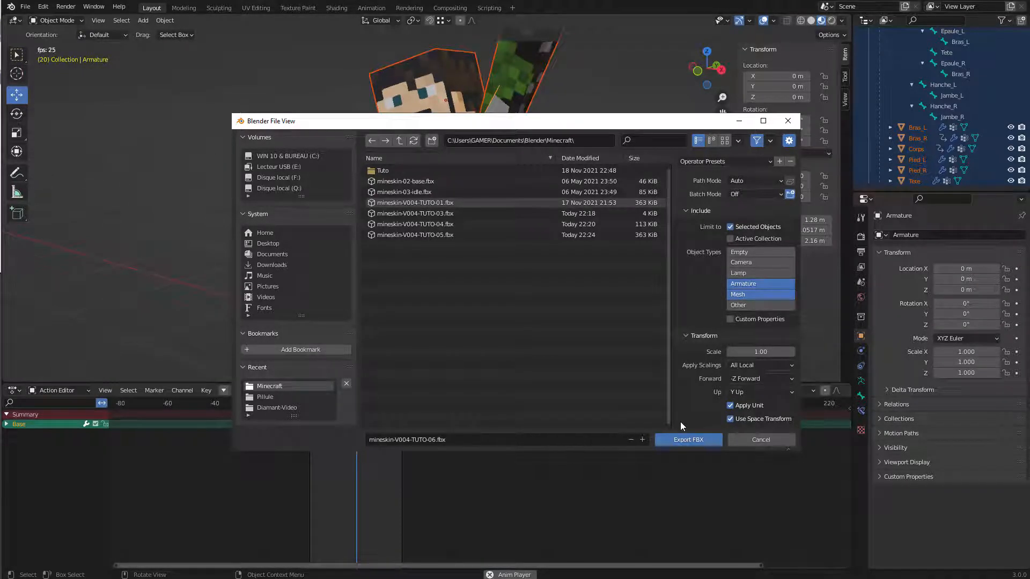
Review the Geometry, Armature and Bake Animation export settings, and export the FBX file.
scroll(694, 278, "down", 2)
scroll(692, 277, "down", 1)
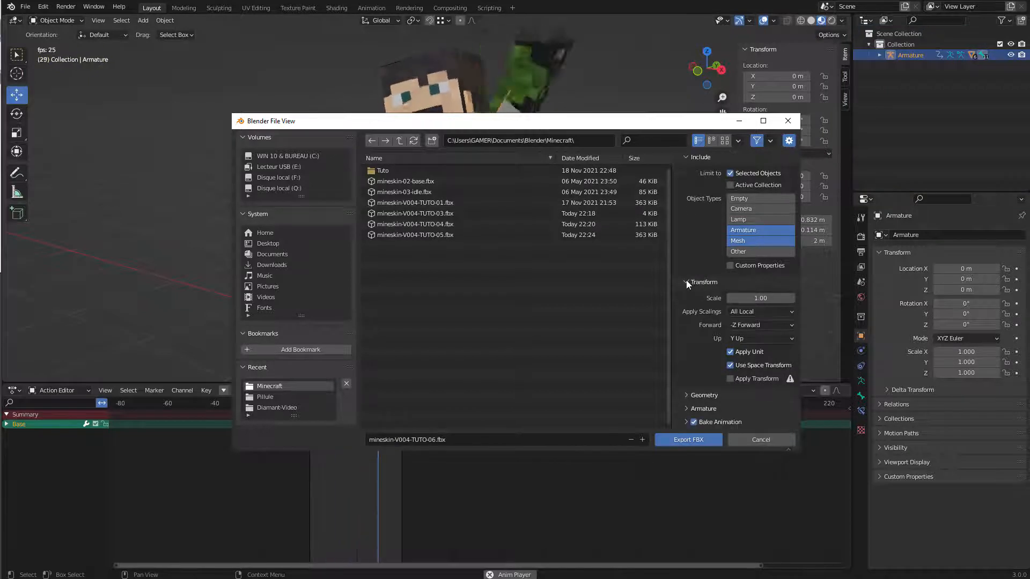
left_click(687, 395)
scroll(687, 333, "down", 3)
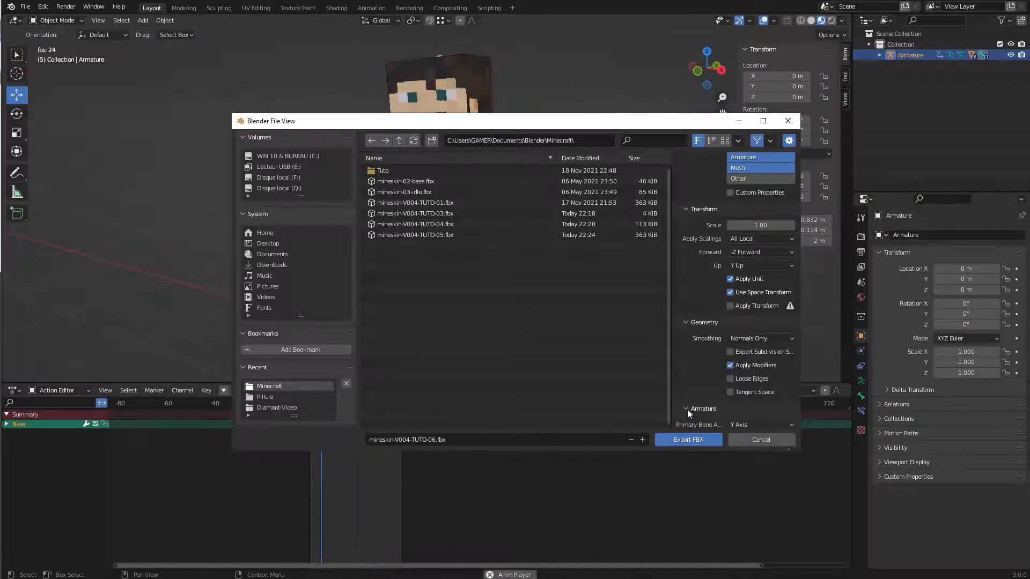
left_click(686, 409)
scroll(689, 376, "down", 3)
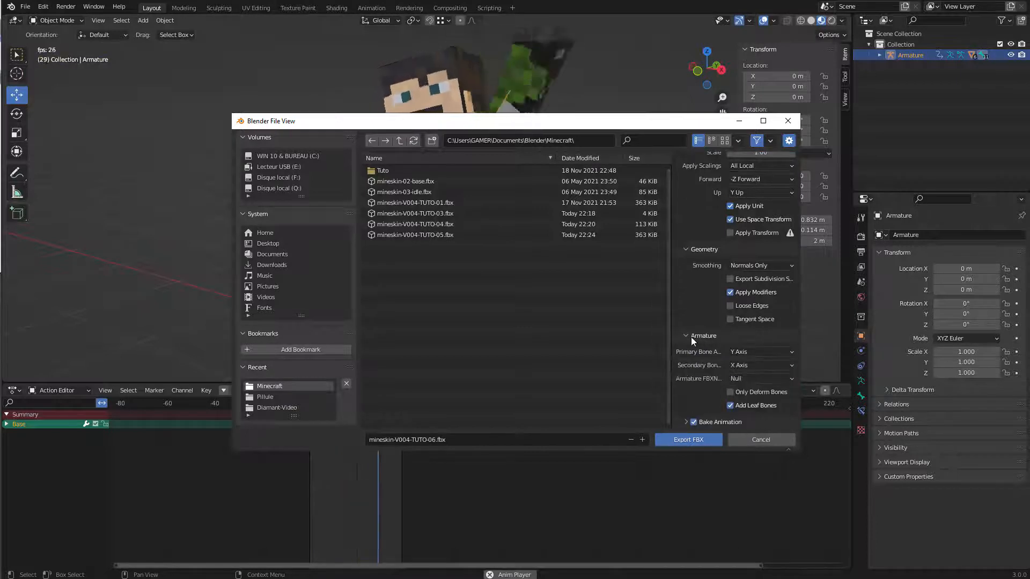
left_click(686, 421)
scroll(692, 343, "down", 3)
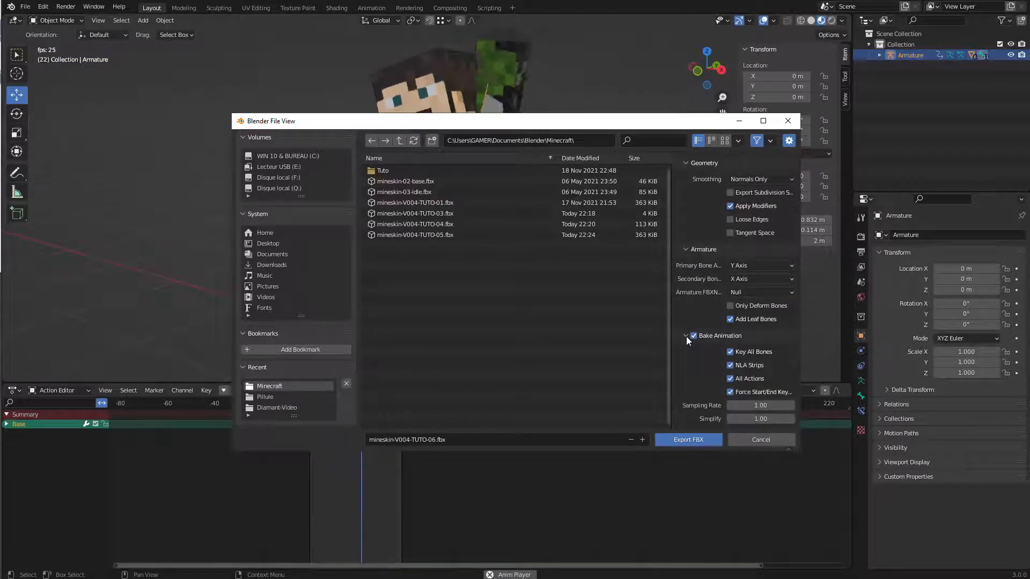
left_click(686, 439)
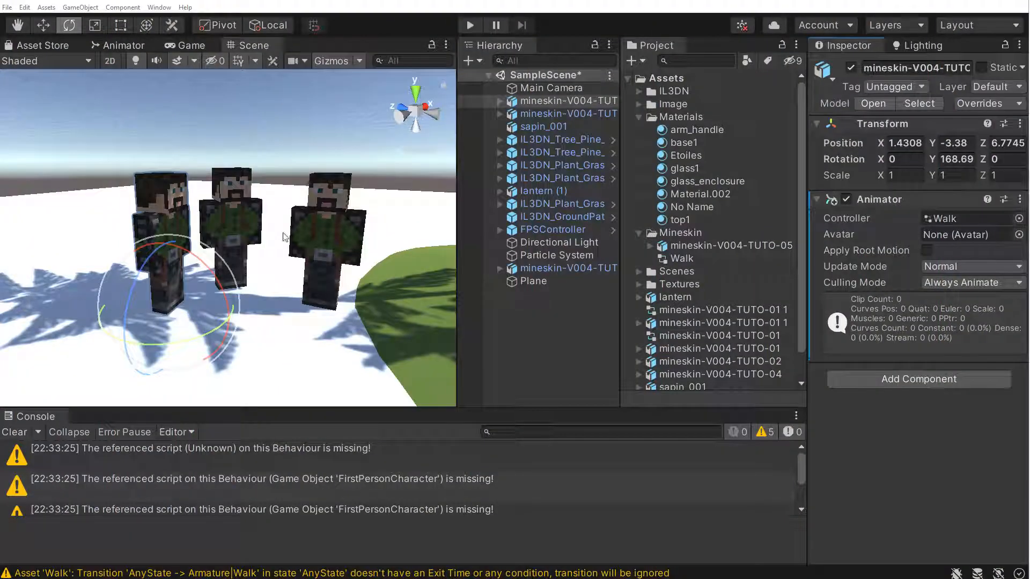
Switch to Unity and delete the three Minecraft characters from the sample scene.
left_click(291, 121)
scroll(291, 124, "down", 5)
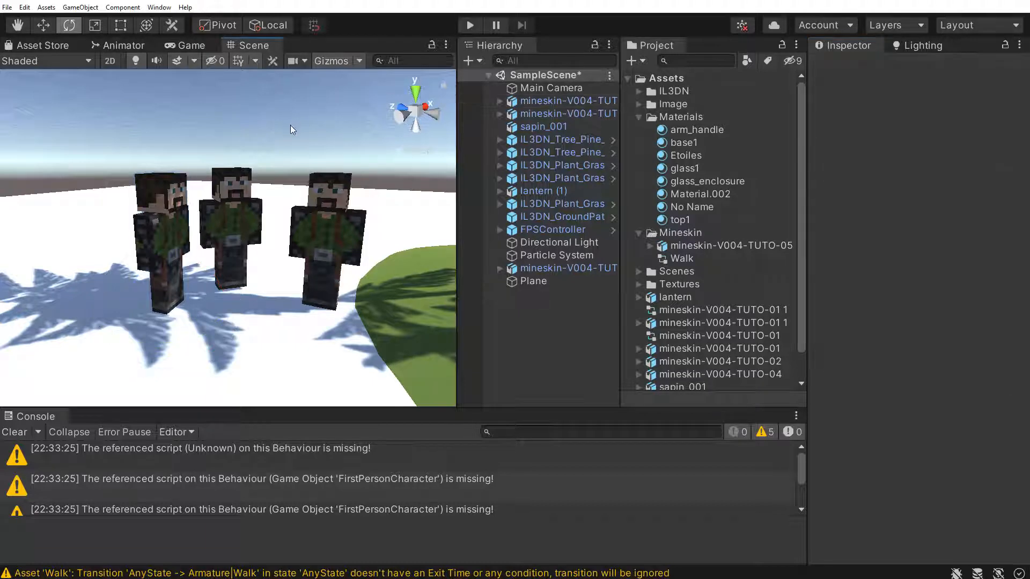
scroll(274, 177, "up", 6)
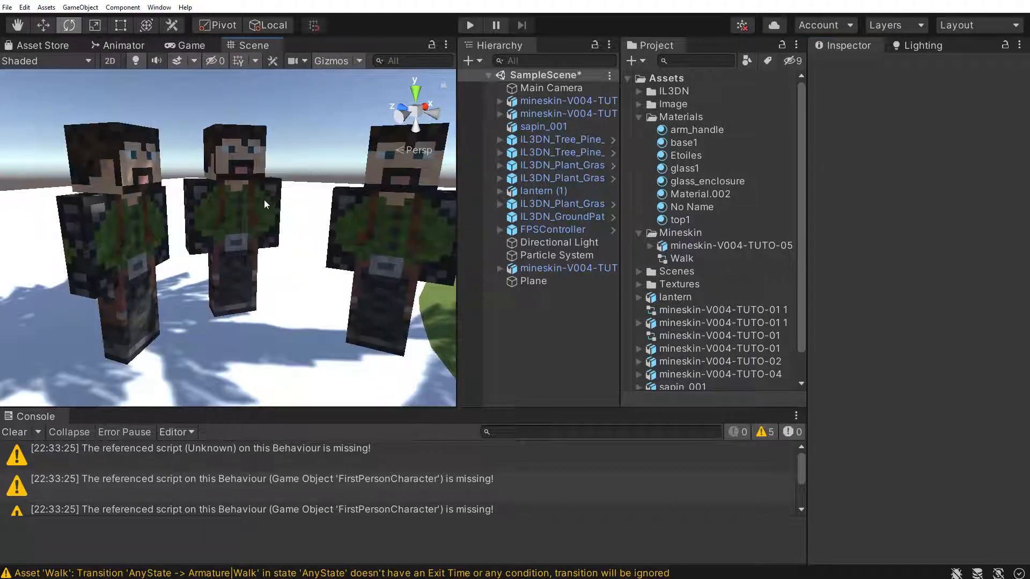
left_click(137, 205)
key("Delete")
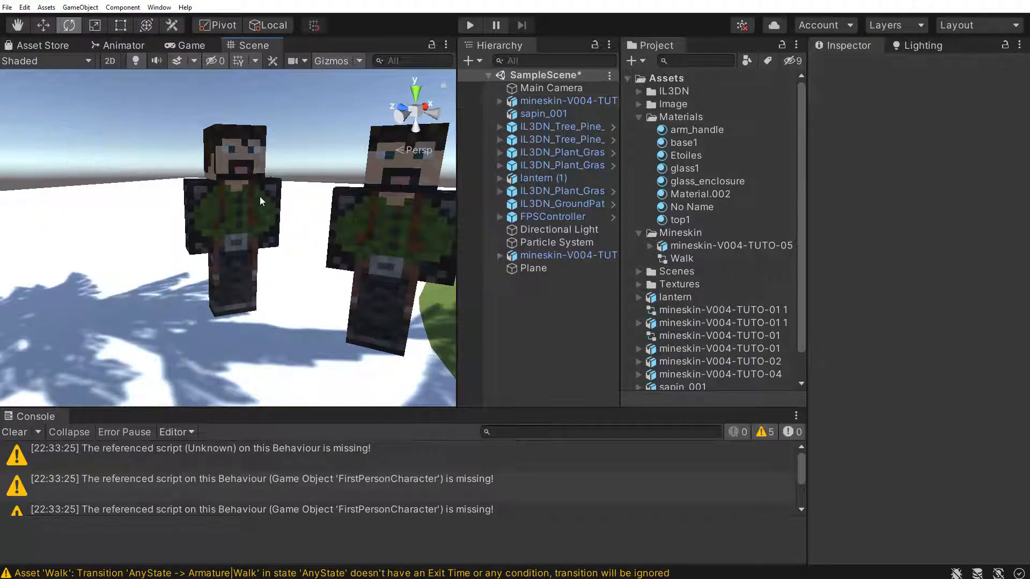
left_click(259, 196)
key("Delete")
left_click(390, 220)
key("Delete")
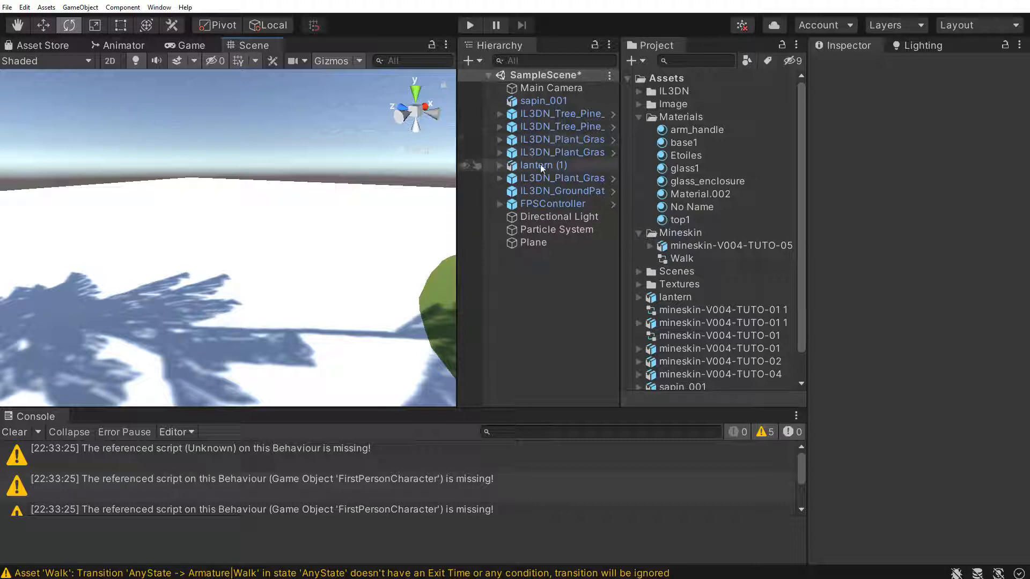
Delete the mineskin-V004-TUTO models and animator controllers numbered 01 to 04 from the root of the project's Assets folder.
scroll(708, 257, "down", 1)
left_click(702, 282)
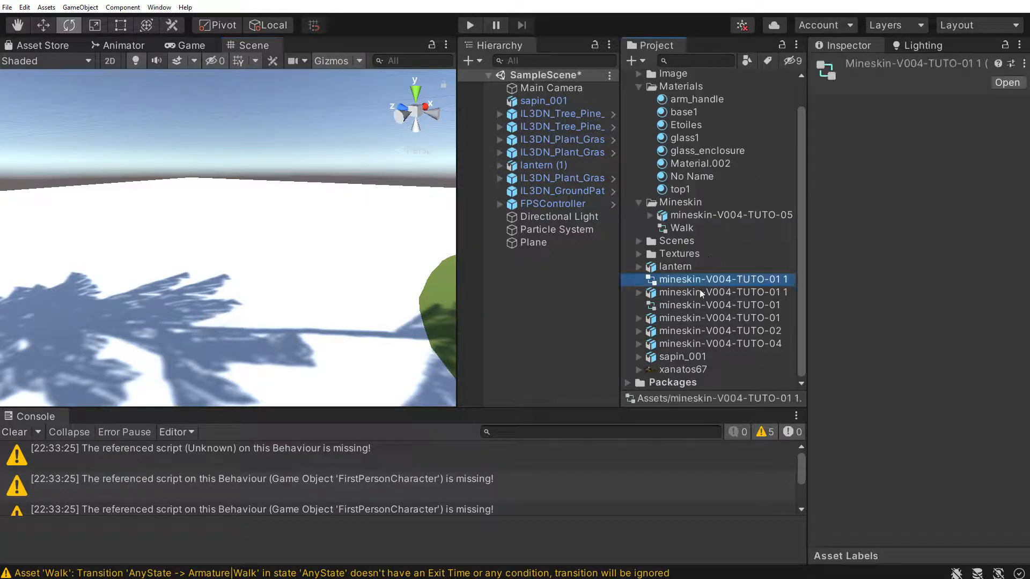
left_click(683, 344, "shift")
key("Delete")
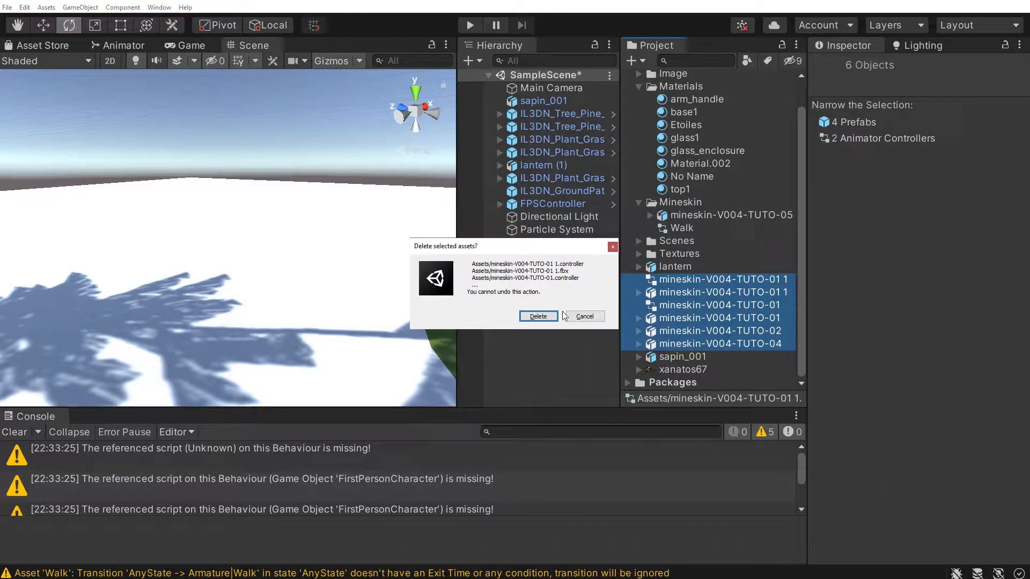
key("Return")
Delete the xanatos67 texture and the old Mineskin folder from the project assets, and collapse the Materials folder.
left_click(684, 322)
key("Delete")
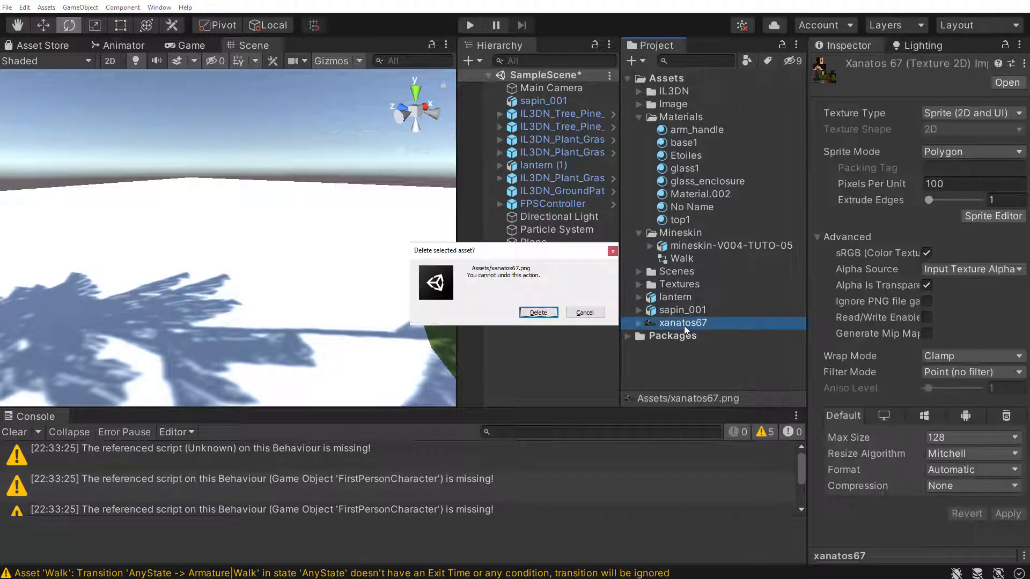
left_click(538, 313)
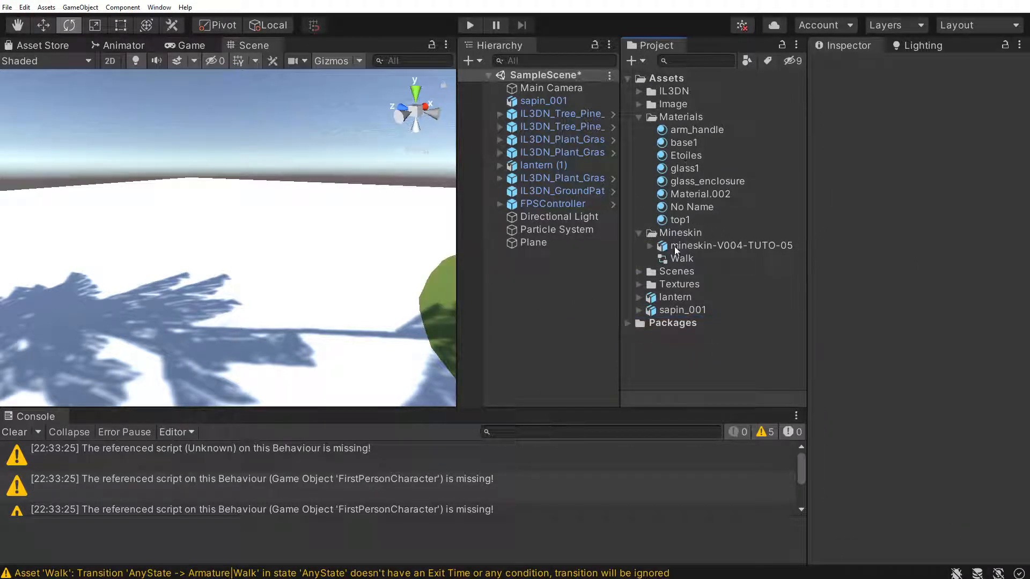
left_click(678, 230)
key("Delete")
left_click(538, 312)
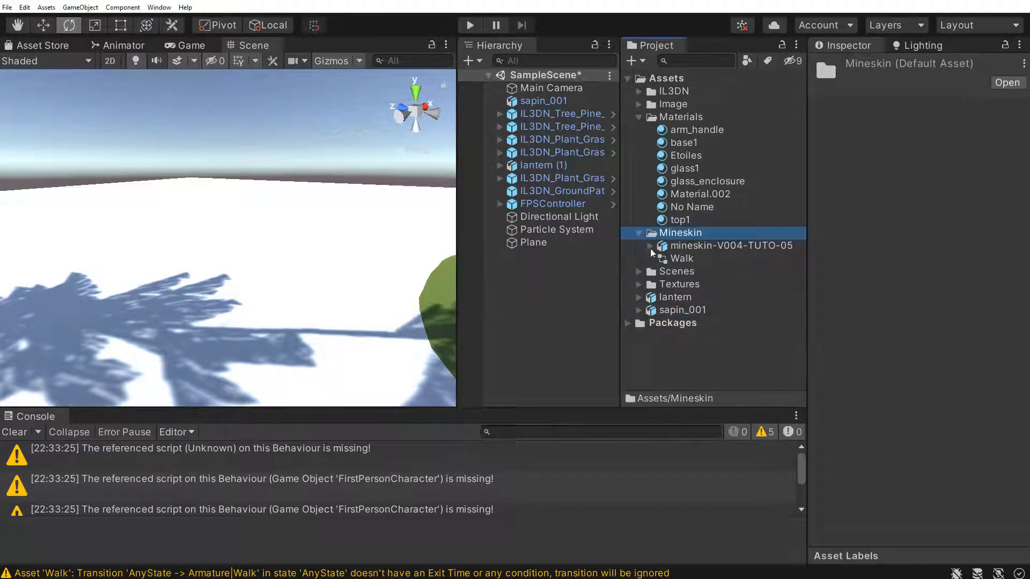
left_click(638, 118)
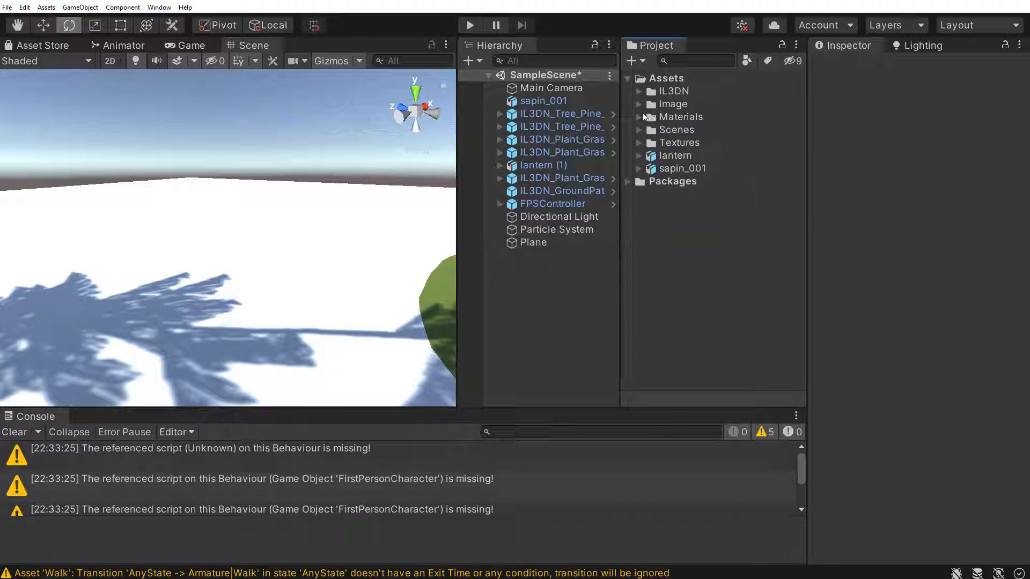
Create a new folder named Mineskin inside the project's Assets folder.
right_click(661, 78)
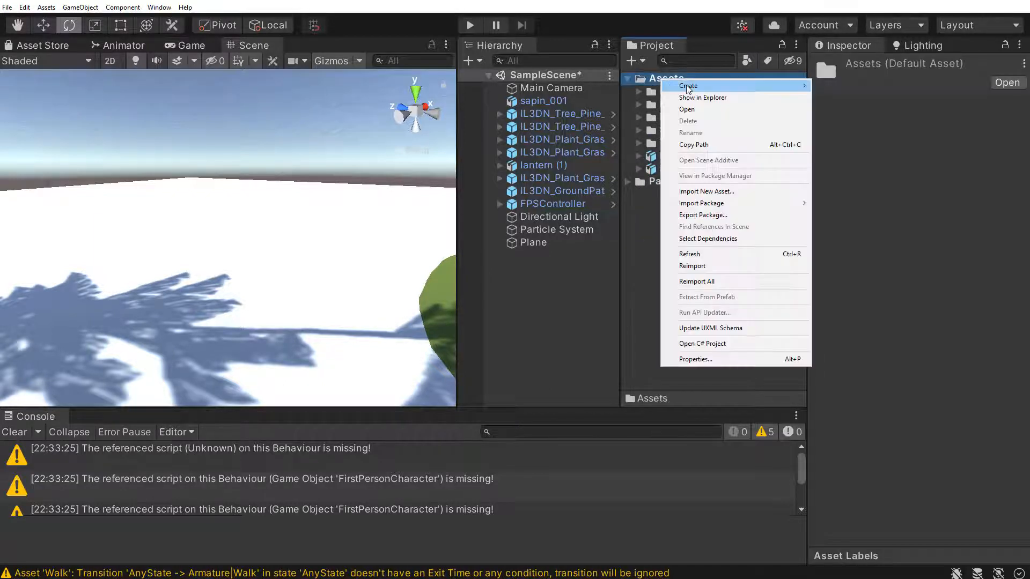
mouse_move(691, 85)
left_click(829, 86)
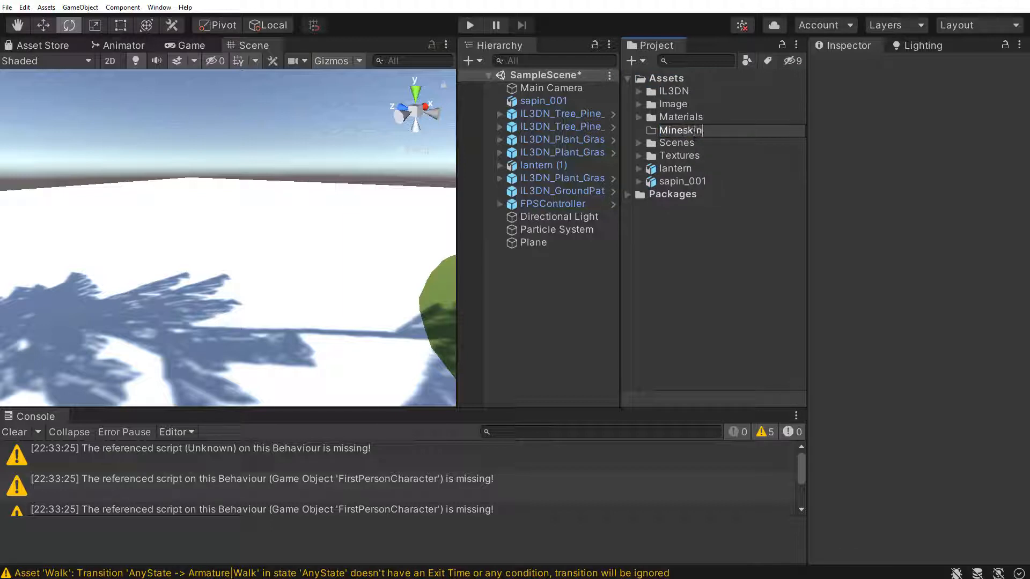
key("Return")
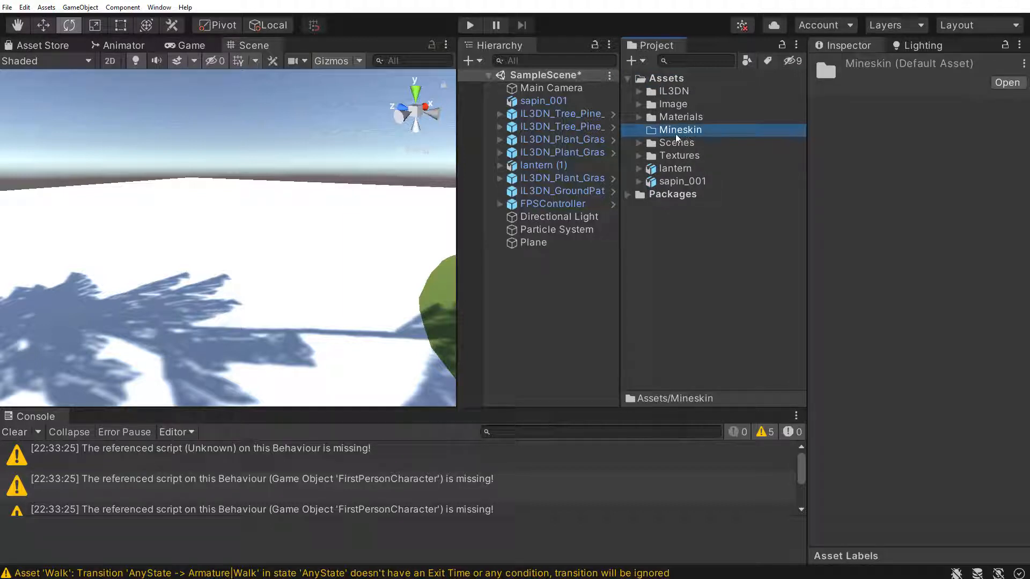
Show the Mineskin folder in File Explorer and place the Blender Minecraft folder window beside it.
right_click(659, 130)
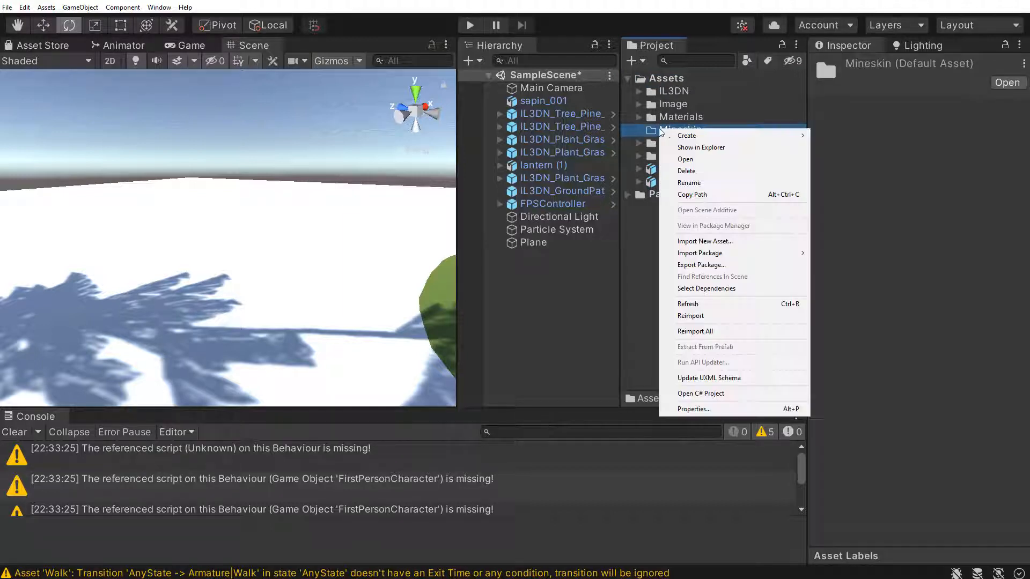
left_click(703, 148)
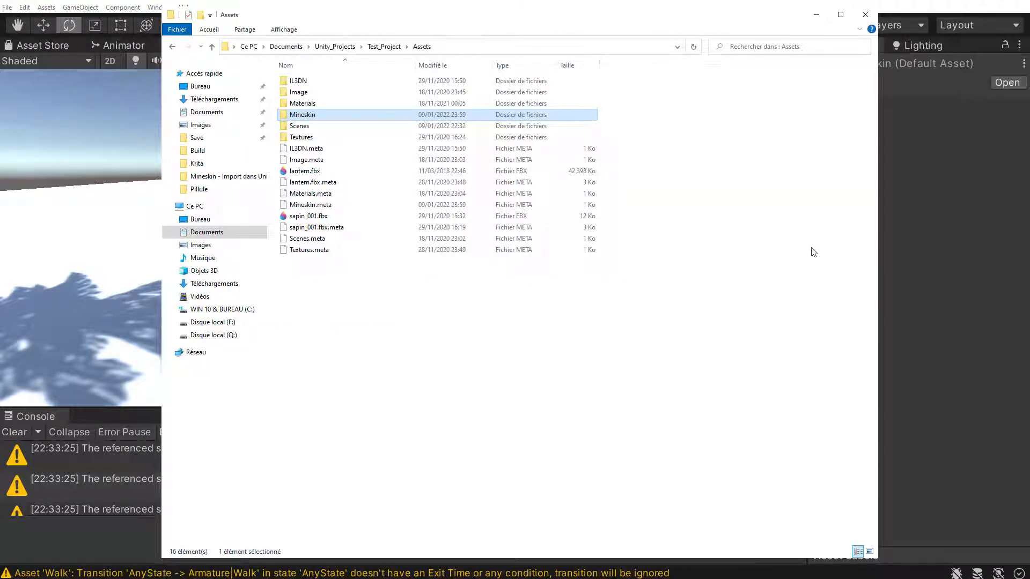
left_click_drag(993, 14, 865, 11)
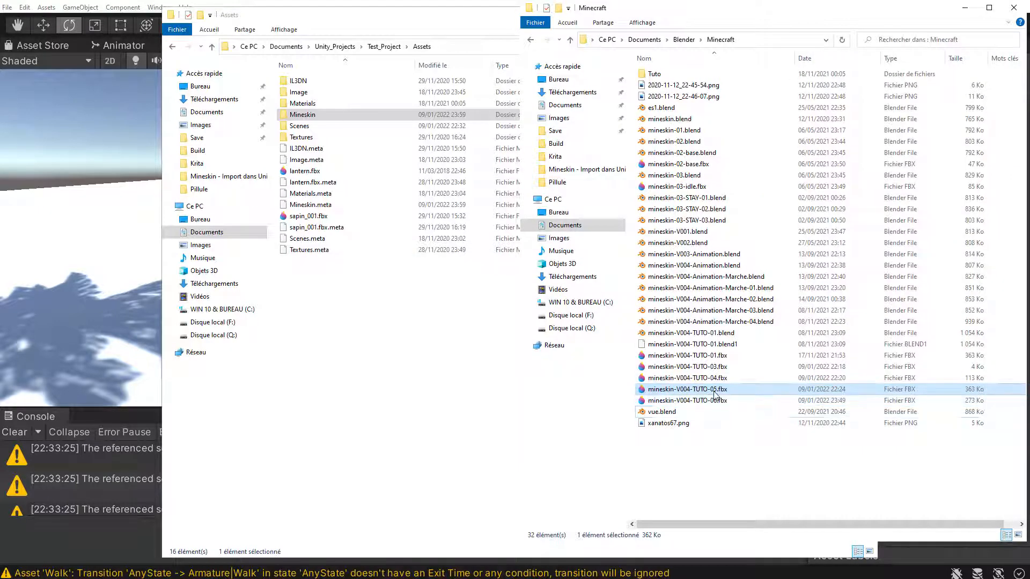
Move mineskin-V004-TUTO-06.fbx and xanatos67.png from the Blender Minecraft folder into the project's Mineskin folder, and switch back to Unity.
left_click(688, 401)
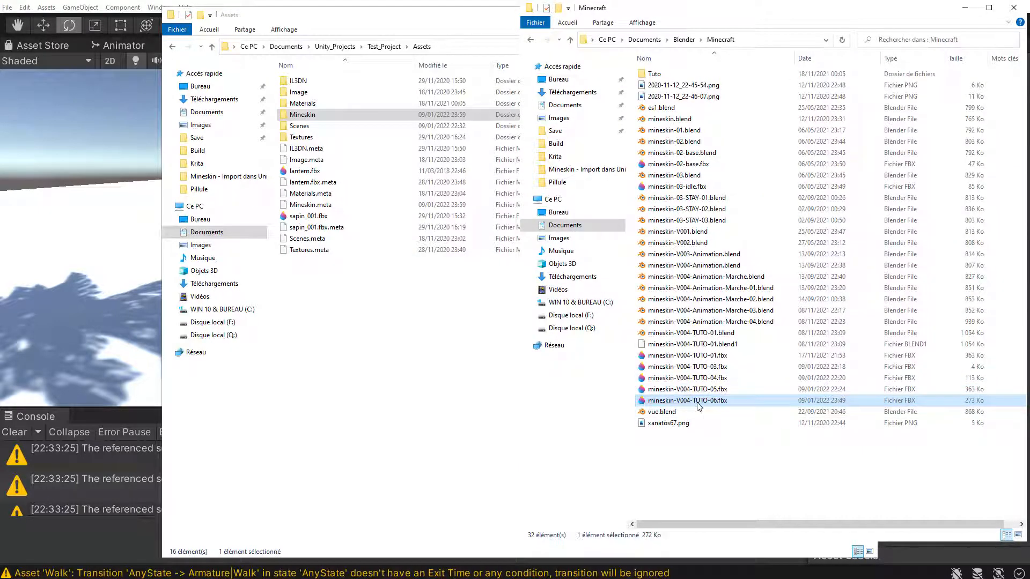
left_click_drag(698, 406, 300, 117)
double_click(304, 114)
left_click(953, 492)
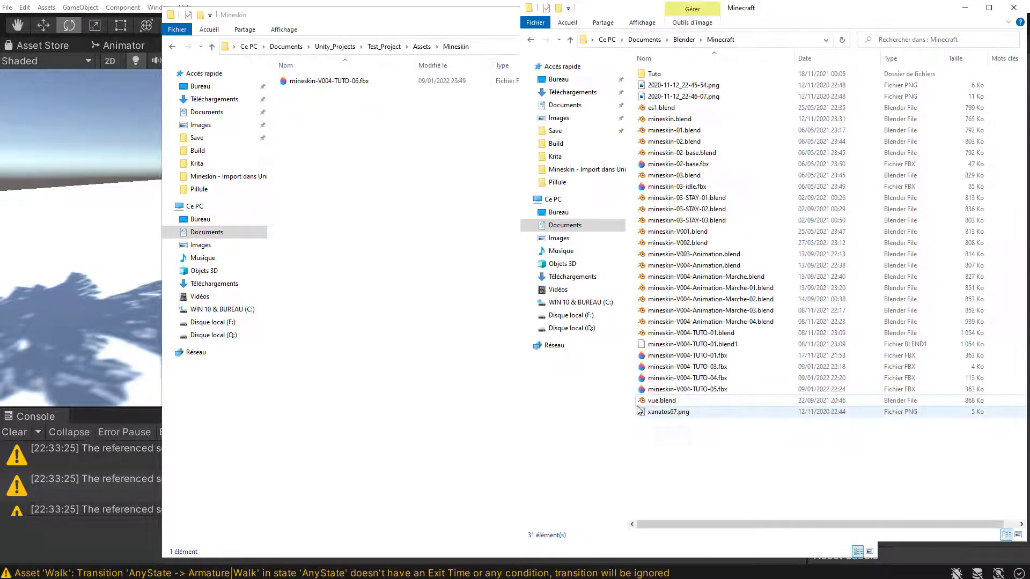
left_click_drag(675, 412, 350, 134)
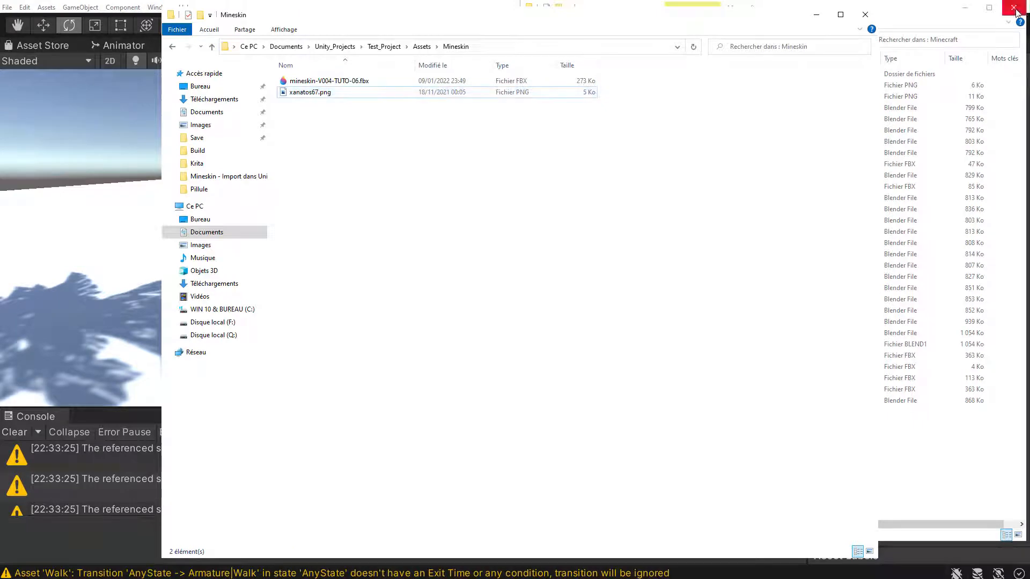
key("alt+Tab")
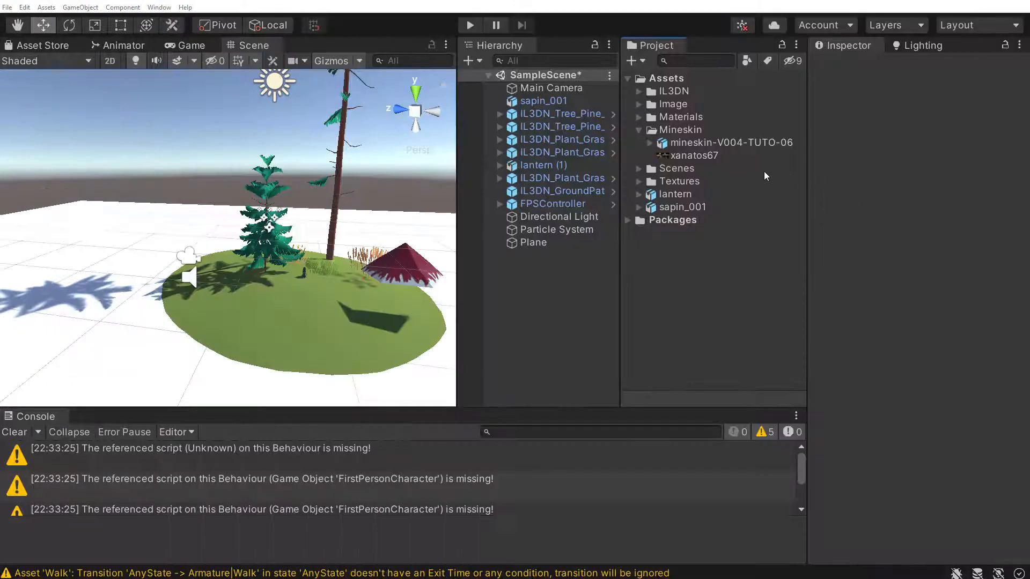
Examine the imported mineskin-V004-TUTO-06 model's contents, including its armature and its animation clips.
left_click(711, 144)
left_click(649, 144)
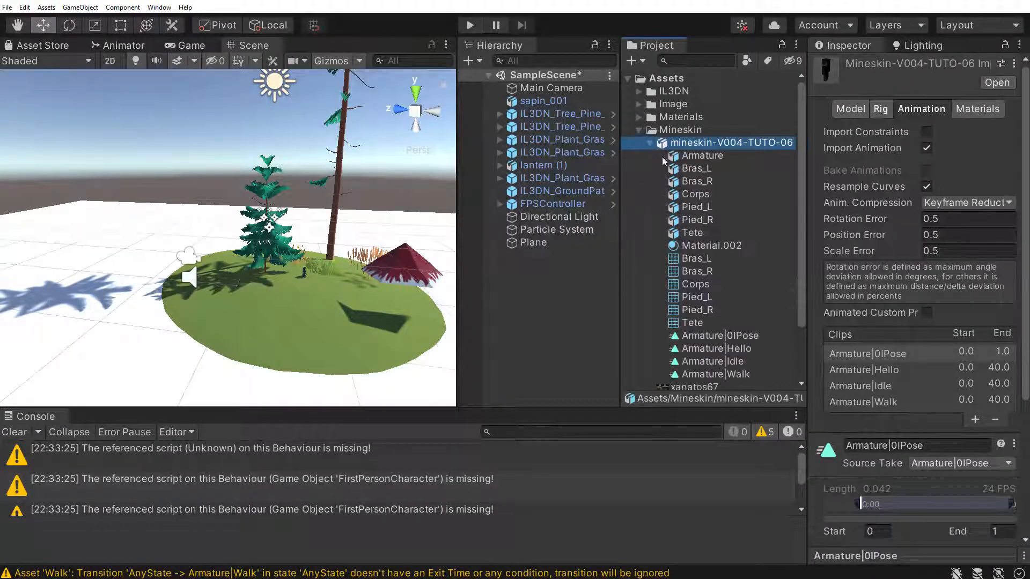
left_click(691, 157)
scroll(692, 166, "down", 3)
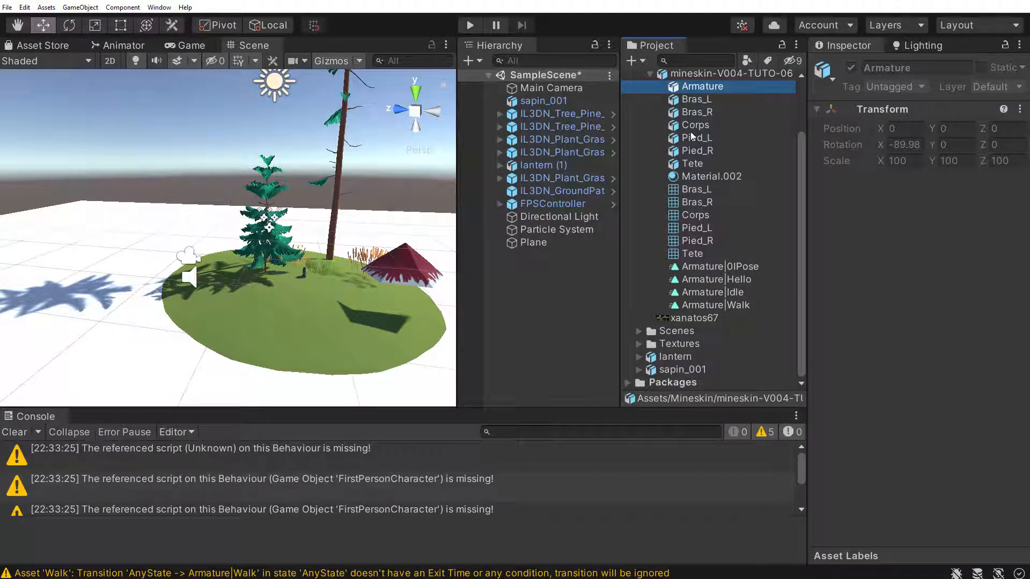
left_click(703, 267)
key("Down")
key("Down")
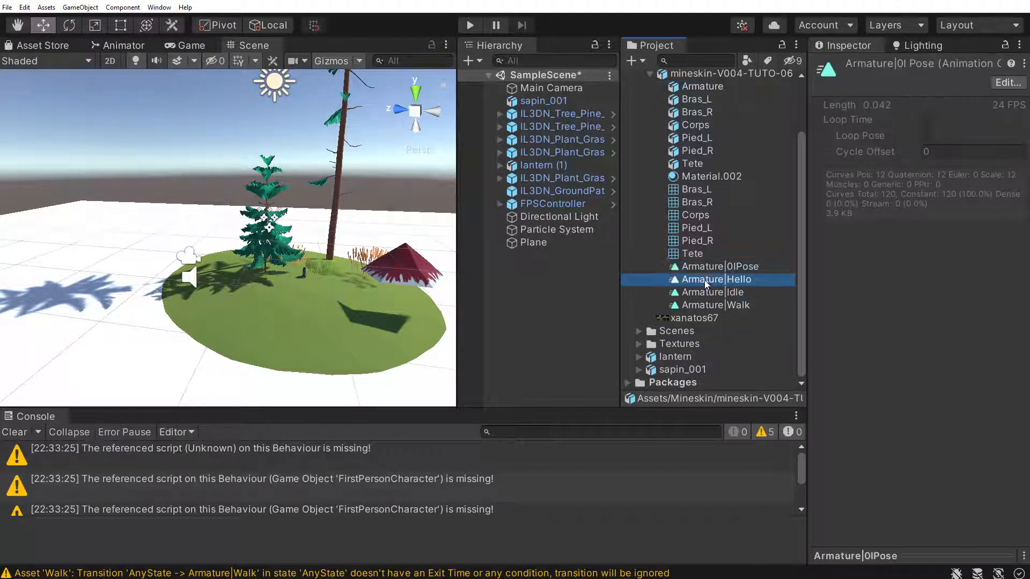
left_click(706, 303)
scroll(690, 180, "up", 3)
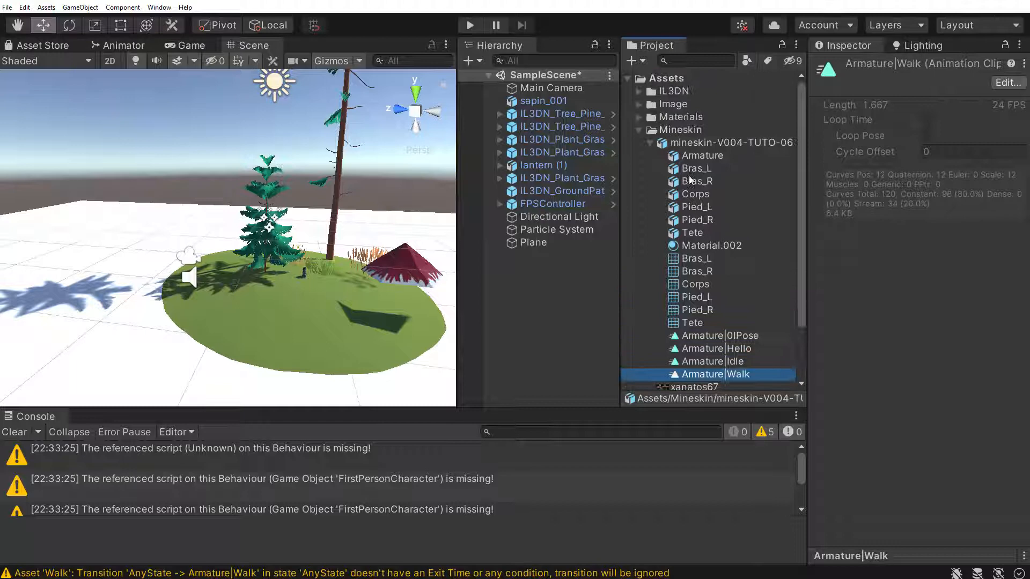
Place the mineskin-V004-TUTO-06 model in the scene beside the green ground patch and rotate it to about -140° on Y, facing the game camera.
left_click(650, 143)
left_click_drag(714, 142, 130, 273)
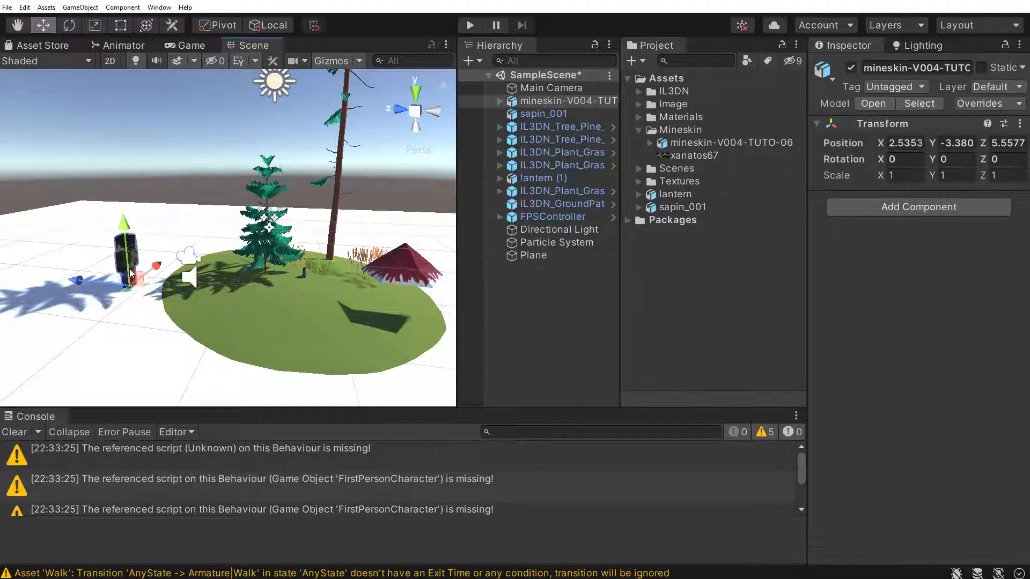
left_click(70, 26)
left_click(185, 47)
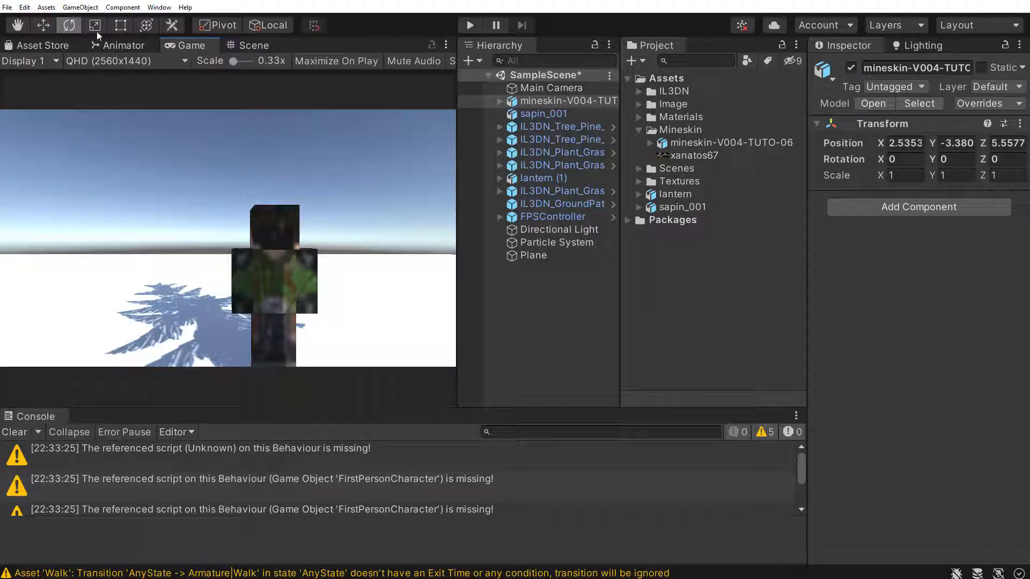
left_click(124, 45)
left_click(254, 46)
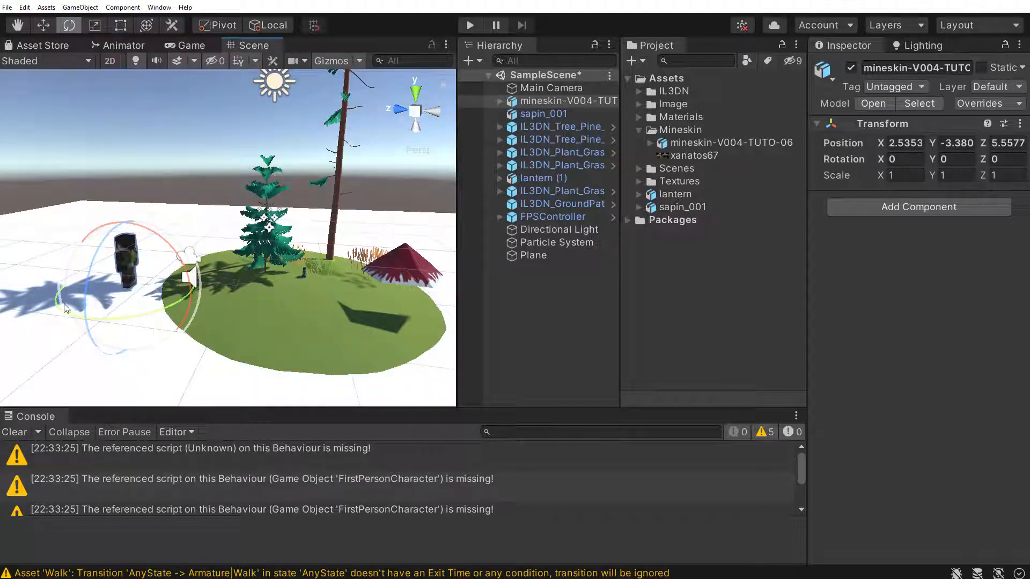
left_click_drag(60, 309, 254, 314)
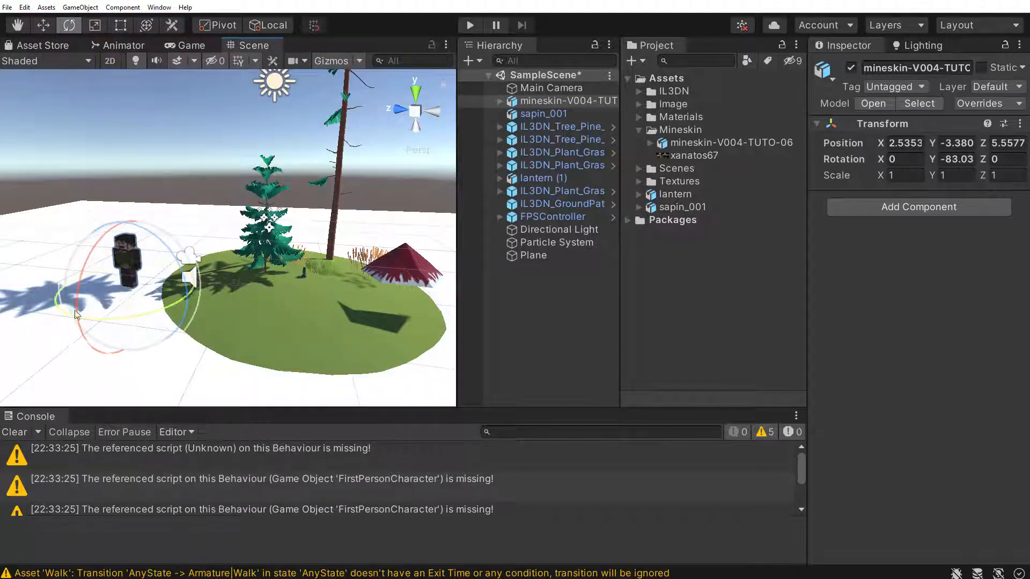
left_click_drag(57, 310, 84, 287)
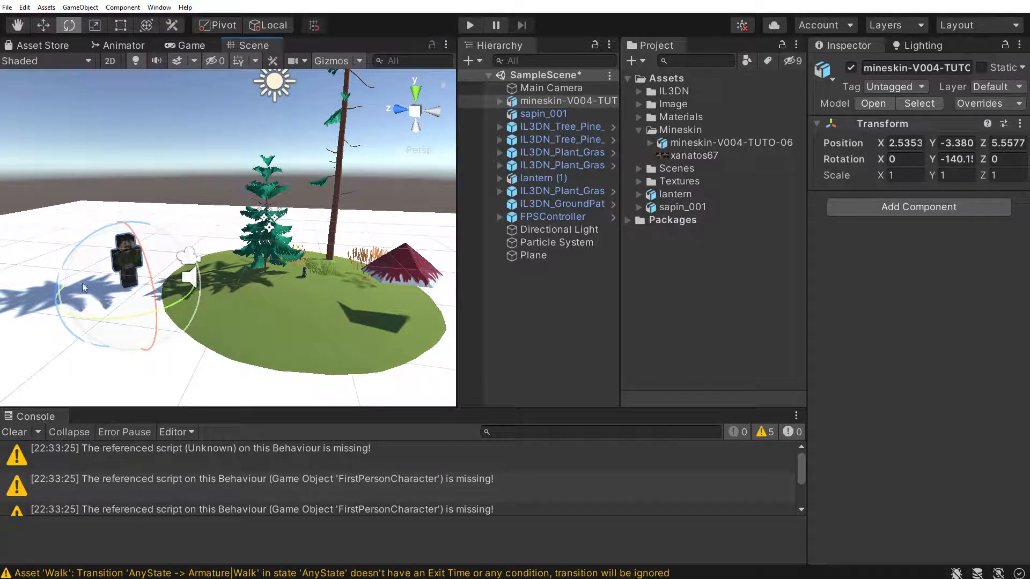
left_click(191, 45)
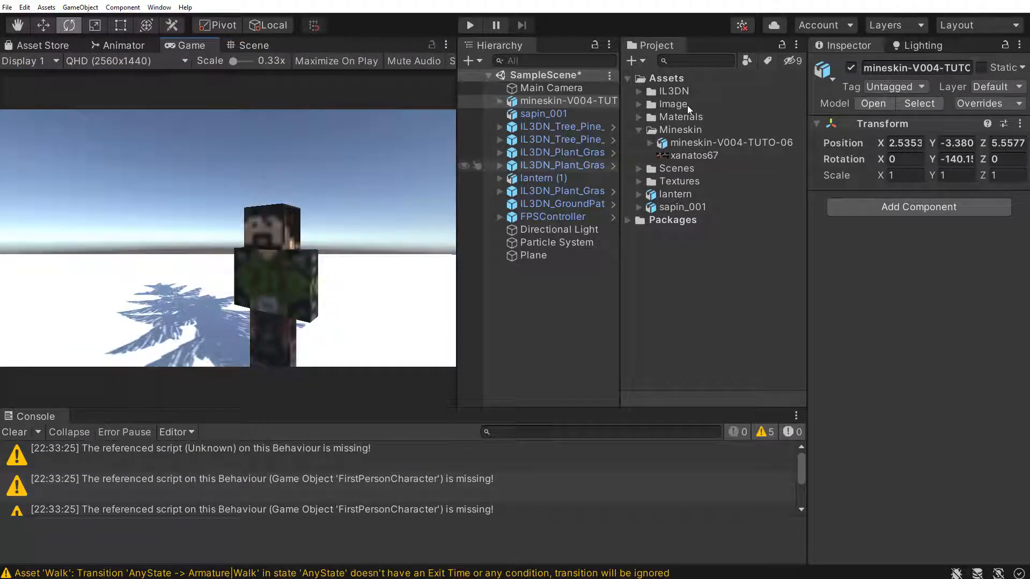
Set the xanatos67 texture's filter mode to Point (no filter) and apply the import settings.
left_click(670, 155)
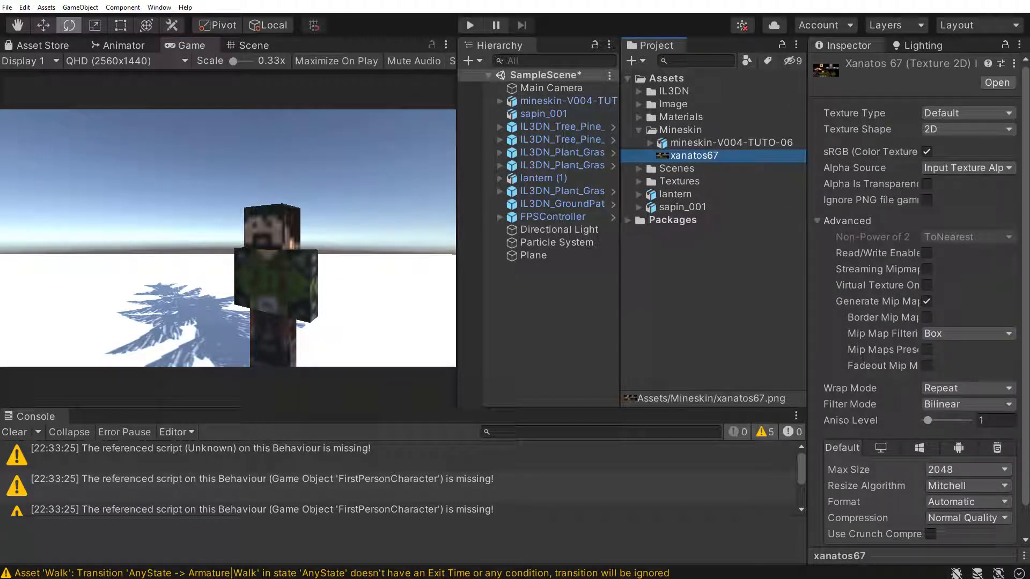
scroll(917, 322, "down", 2)
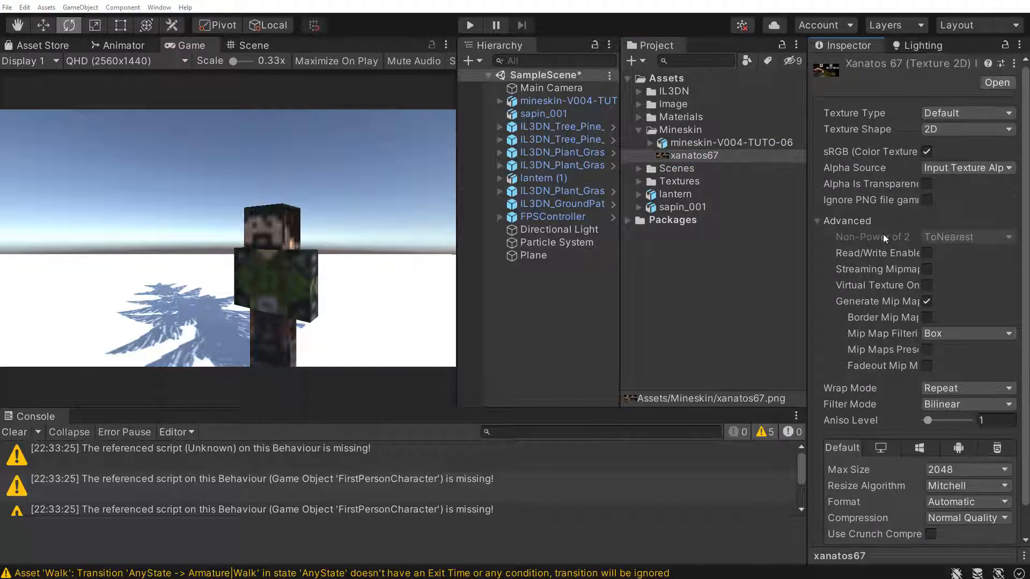
left_click(694, 144)
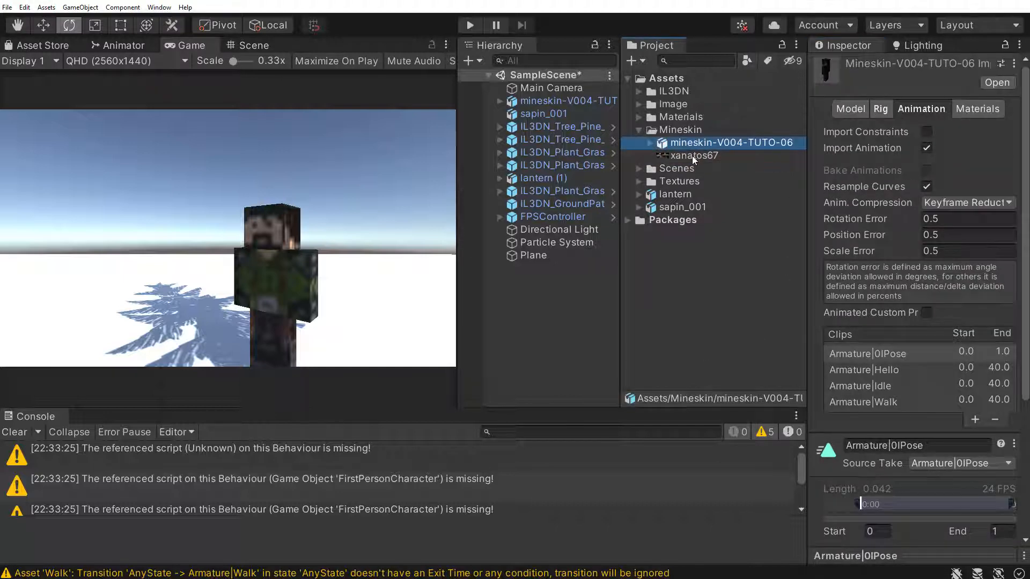
left_click(692, 157)
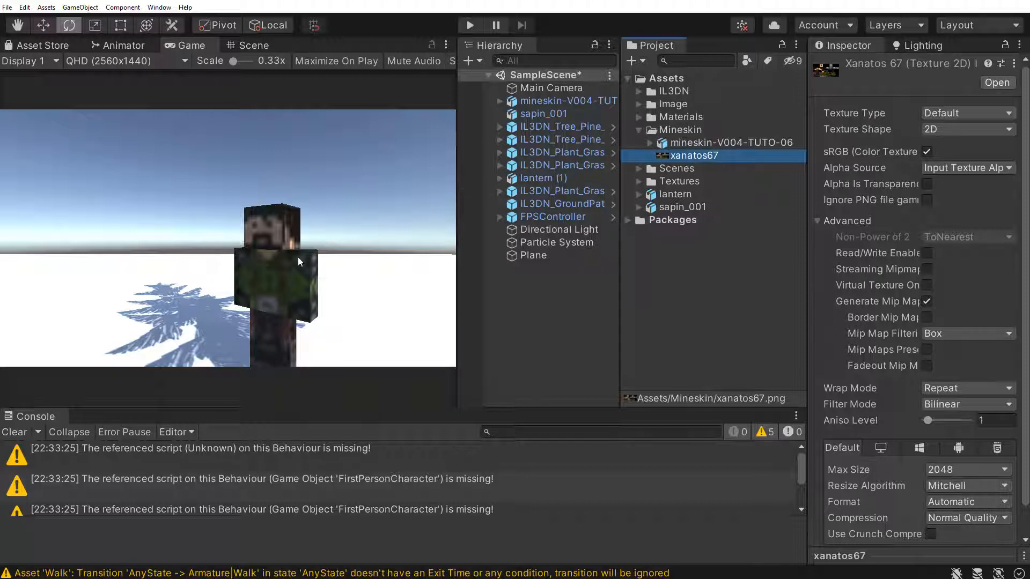
scroll(902, 158, "down", 2)
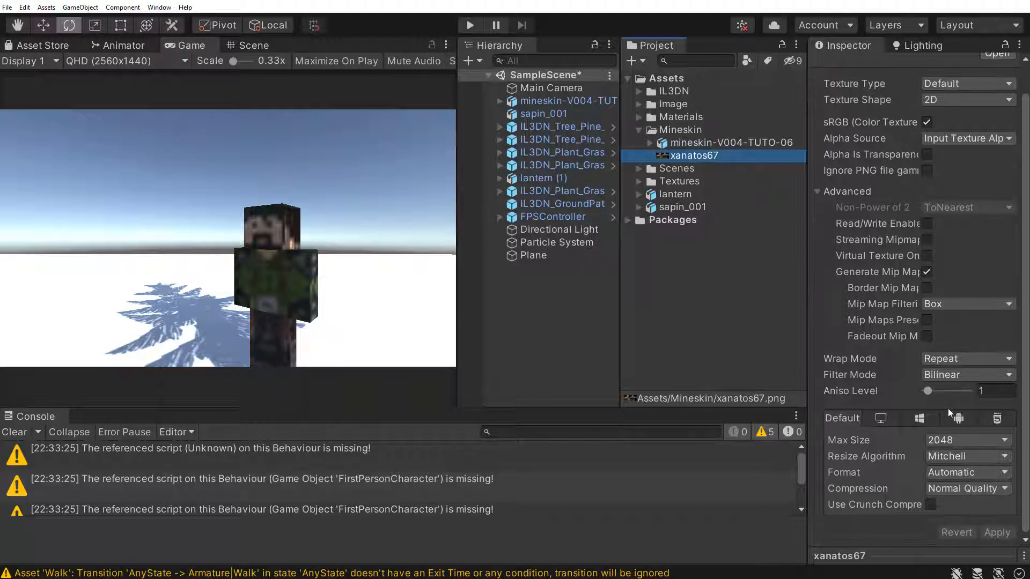
left_click(991, 373)
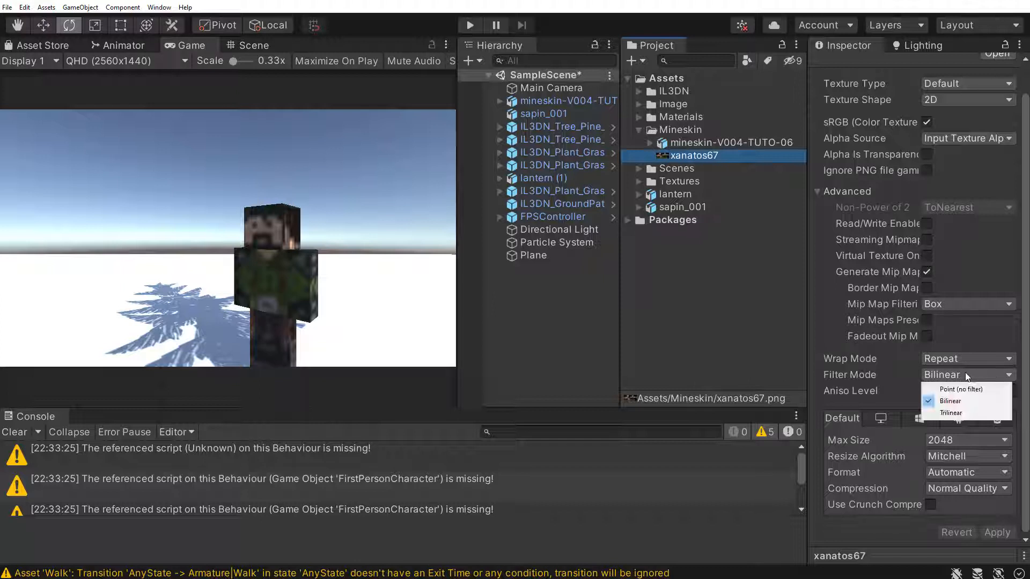
left_click(961, 390)
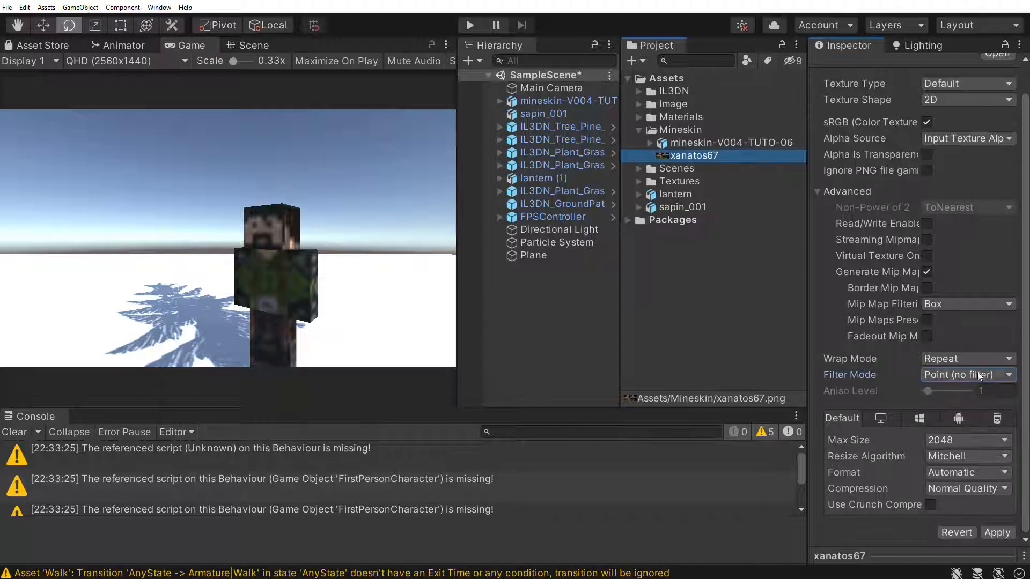
left_click(999, 533)
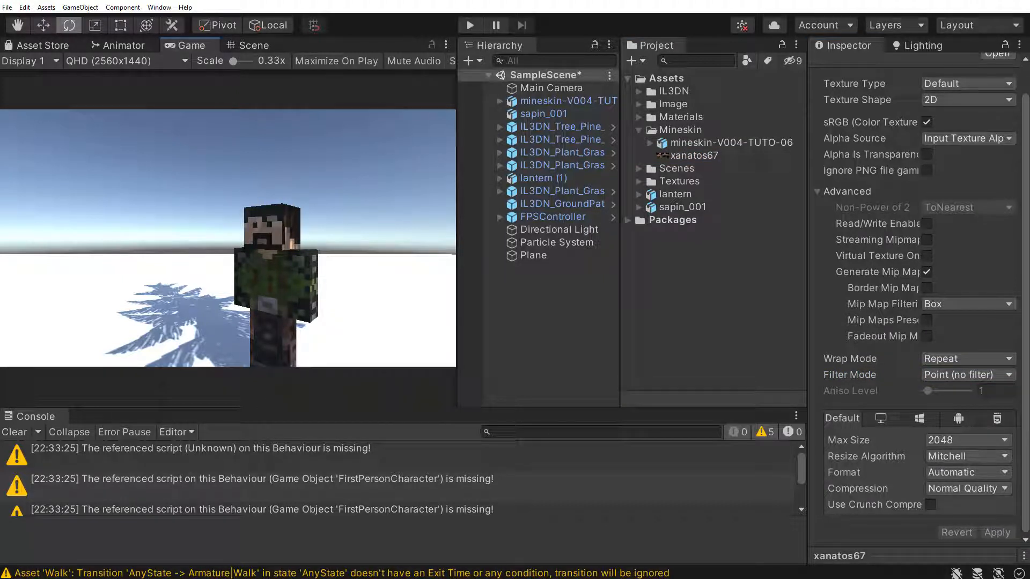
Add an Animator component to the mineskin-V004-TUTO-06 character in the scene.
left_click(522, 104)
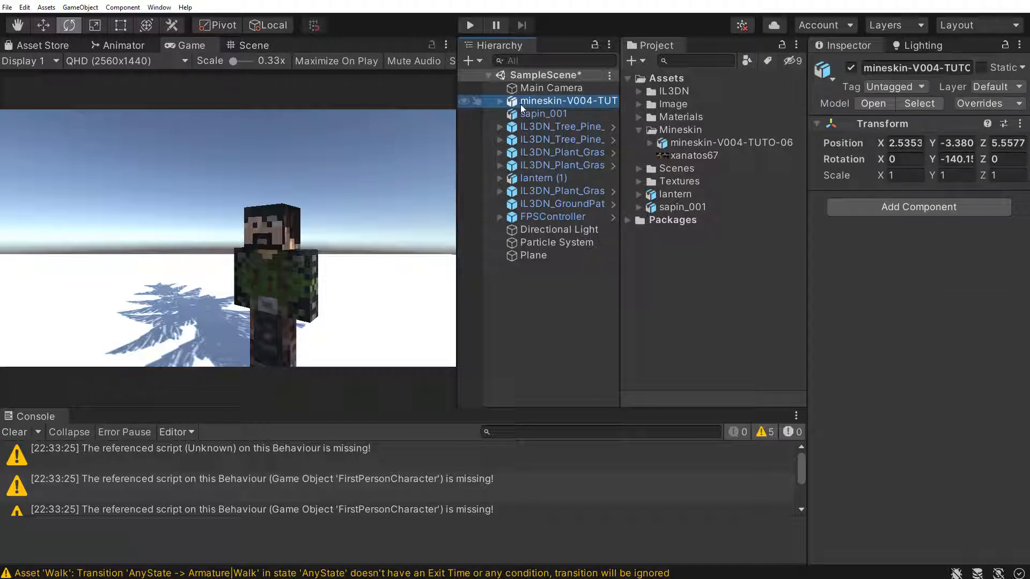
left_click(842, 211)
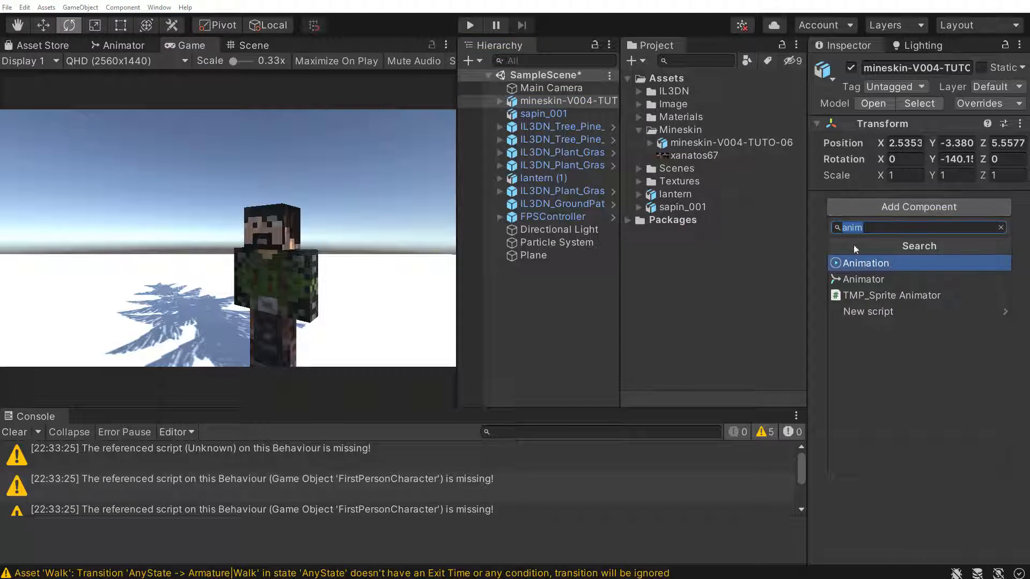
left_click(864, 280)
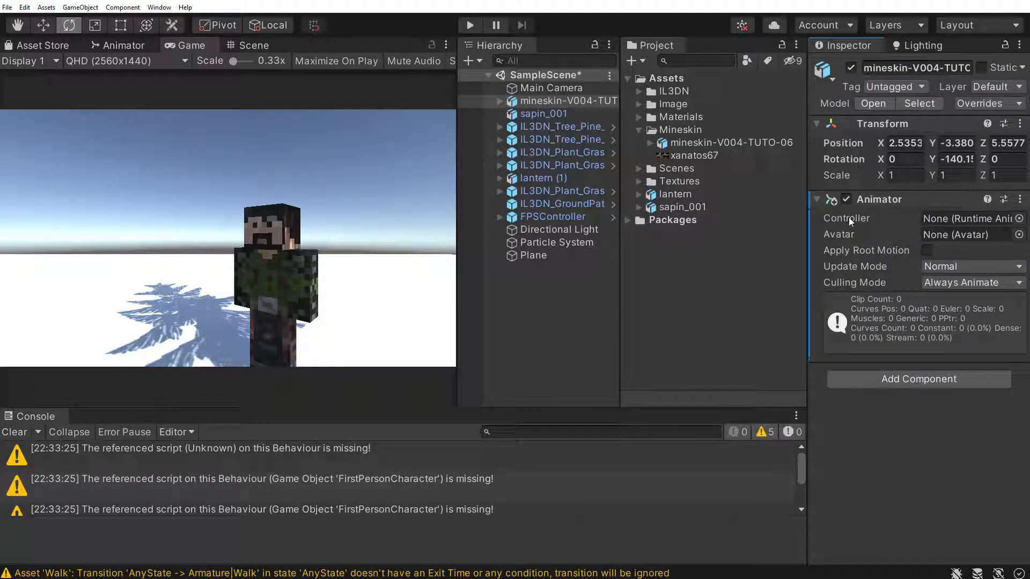
Create an Animator Controller named Walk inside the Mineskin folder.
left_click(673, 132)
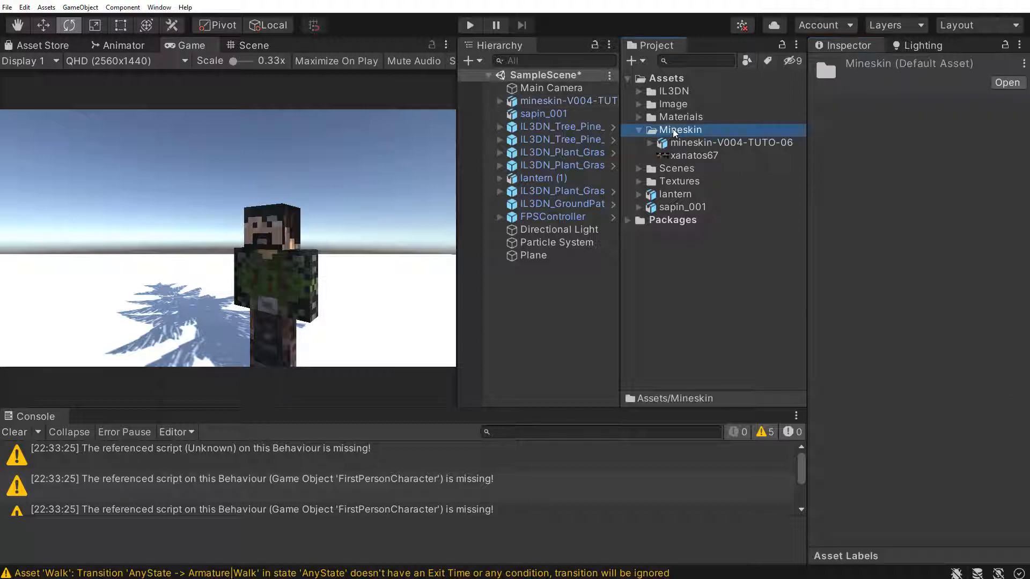
right_click(673, 132)
mouse_move(717, 138)
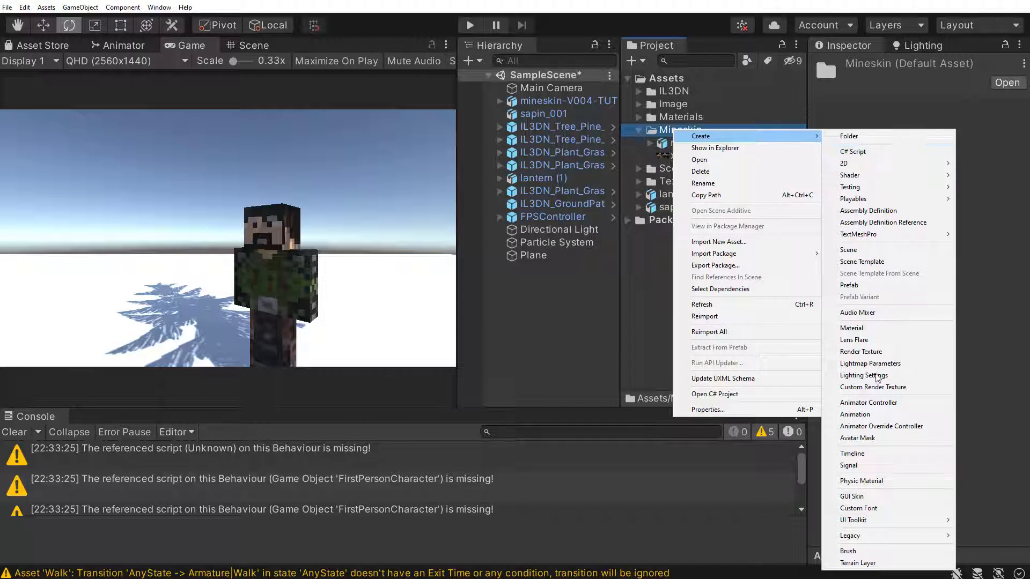
left_click(878, 403)
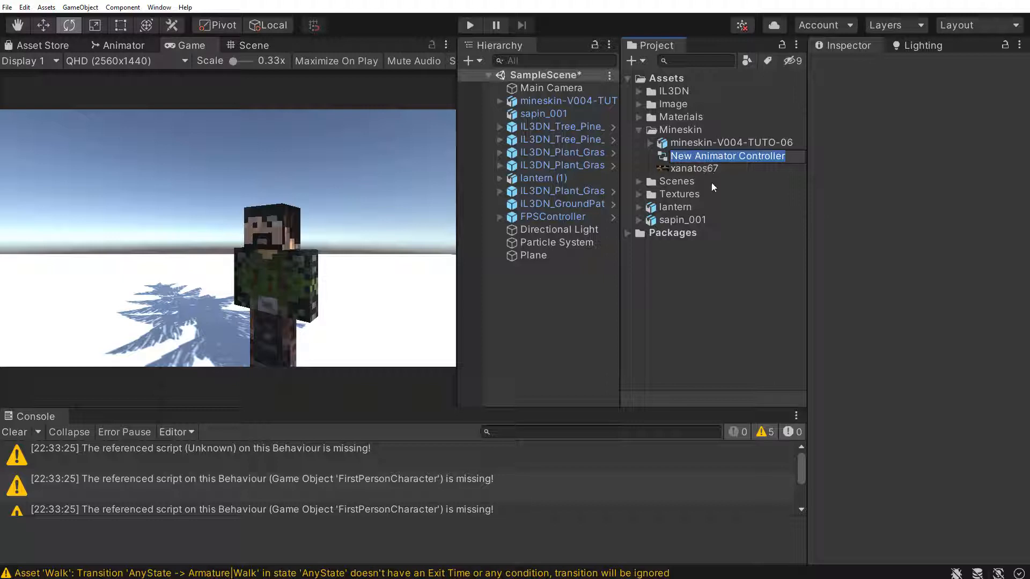
type("Walk")
key("Return")
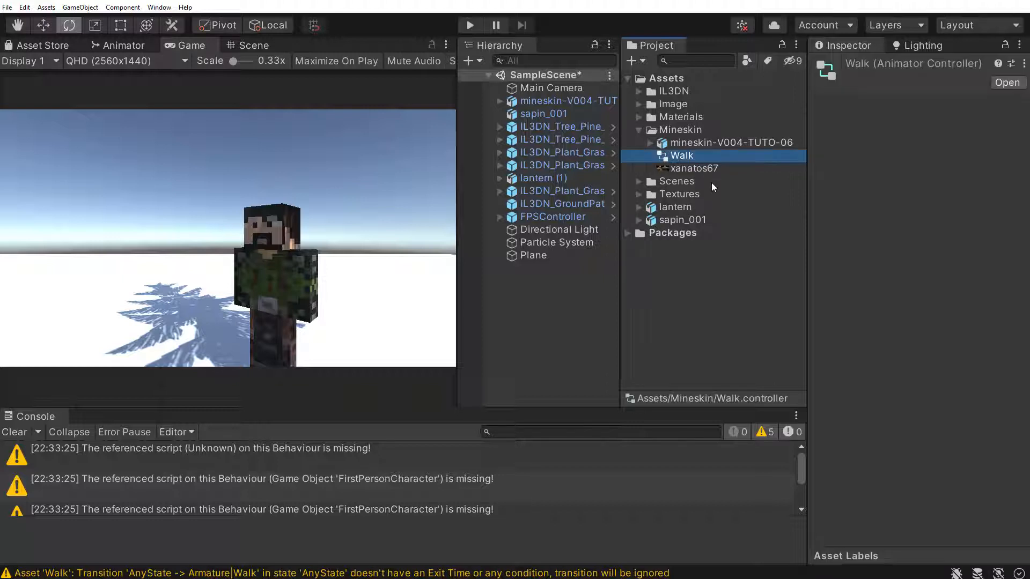
Open the Walk controller's state graph, enlarge the graph area, and move the Exit node closer to the Entry and Any State nodes.
left_click(1006, 83)
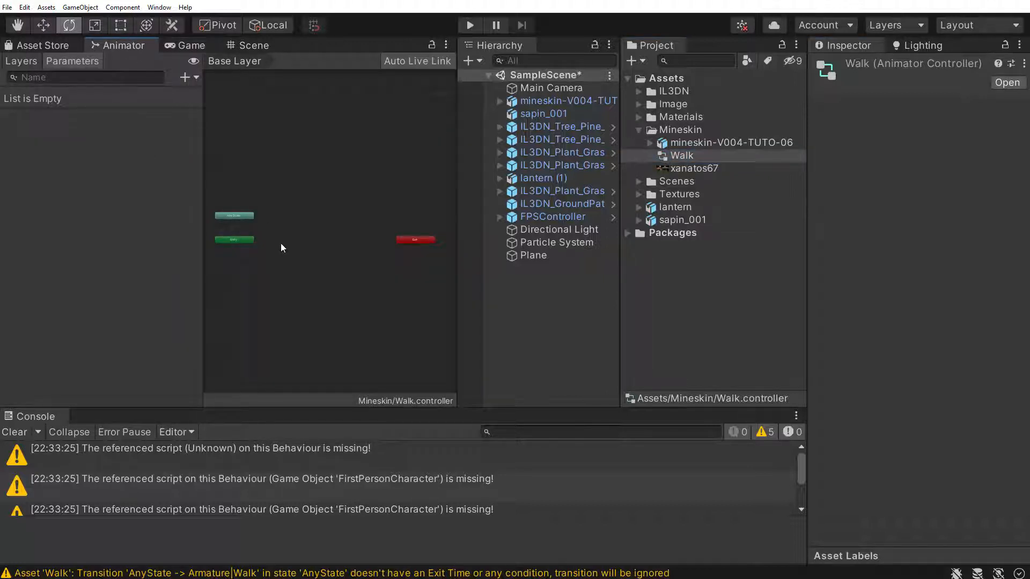
scroll(281, 244, "up", 2)
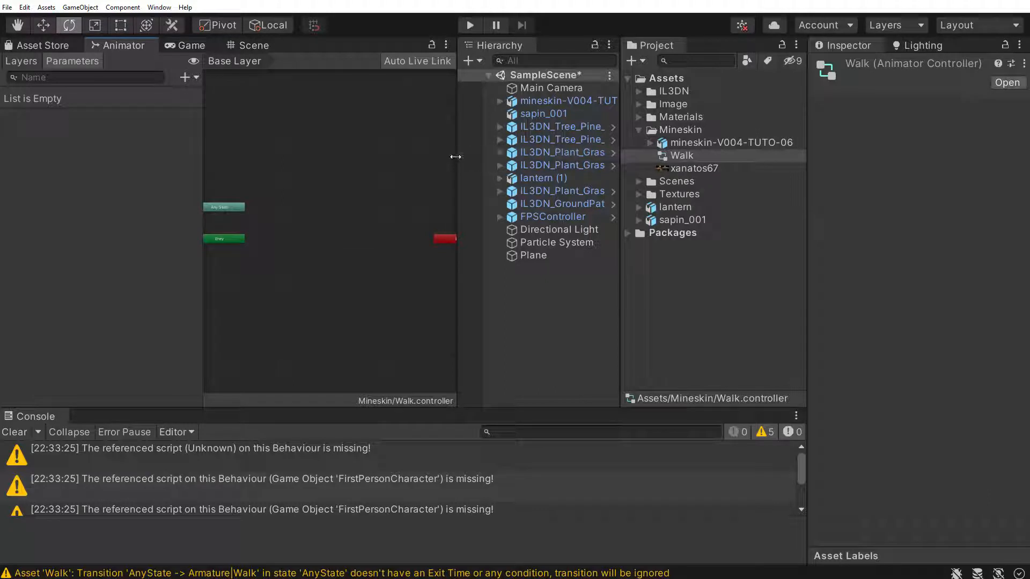
left_click_drag(620, 166, 808, 173)
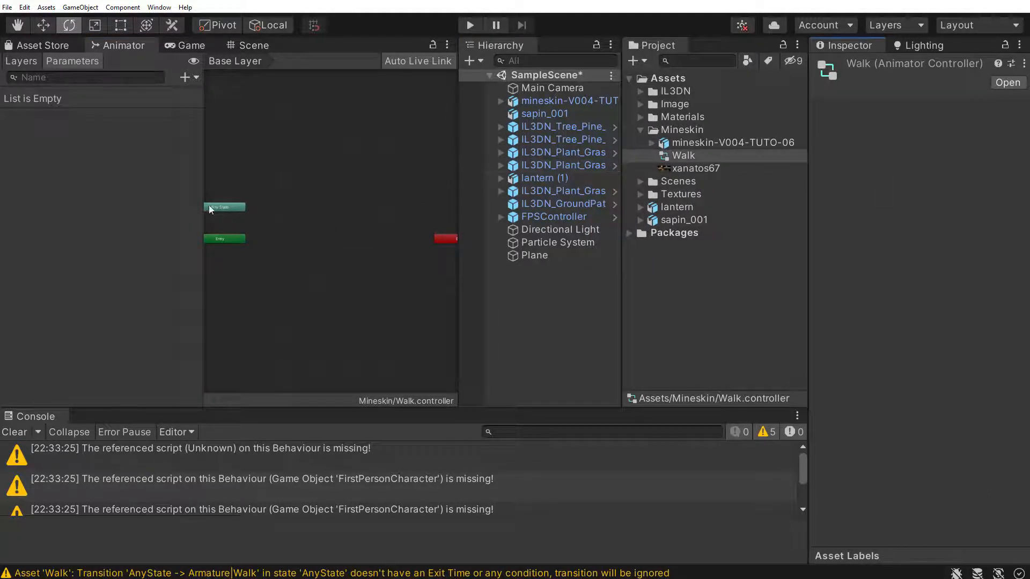
left_click_drag(203, 196, 118, 189)
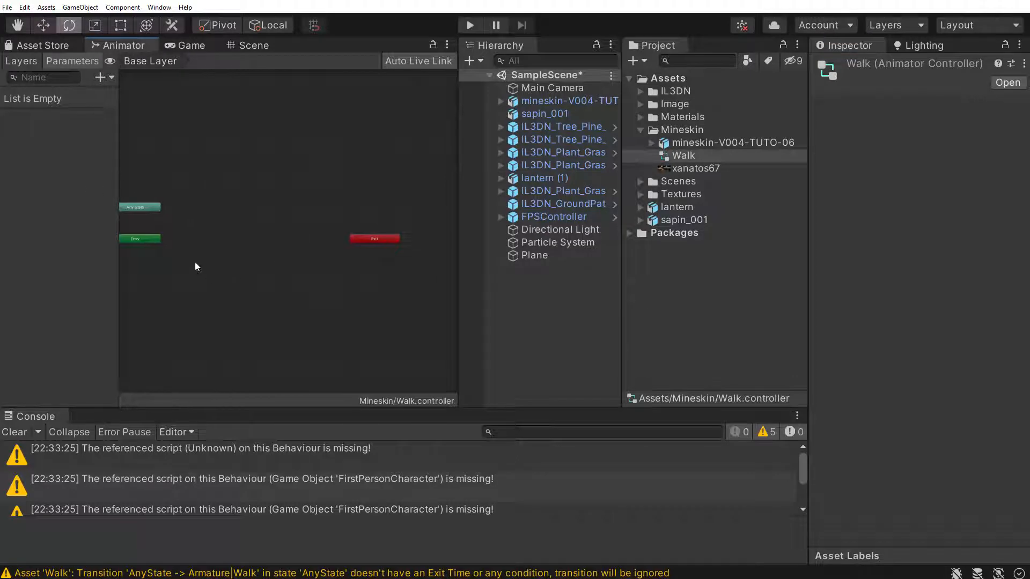
scroll(196, 263, "up", 1)
left_click_drag(374, 235, 267, 226)
scroll(208, 243, "up", 2)
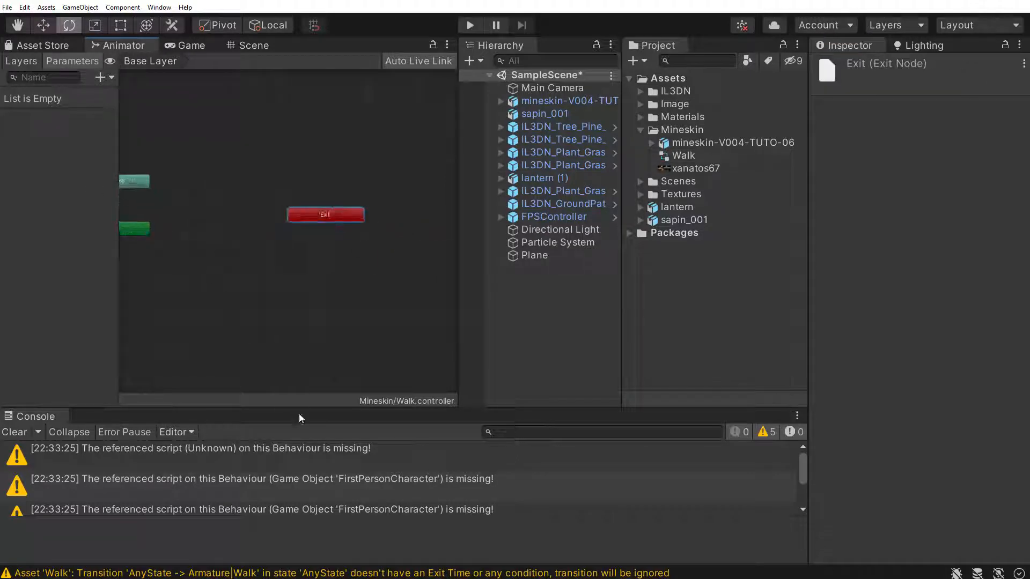
middle_click_drag(272, 255, 355, 278)
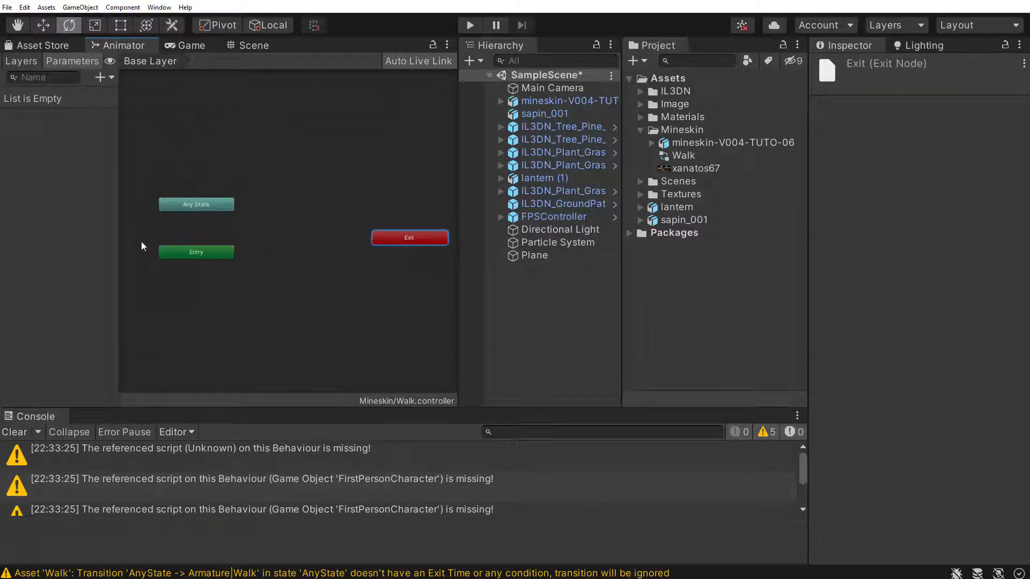
Add the model's Armature|Walk animation clip to the Walk controller's graph as the default state, placed between the Any State and Exit nodes.
scroll(271, 248, "up", 1)
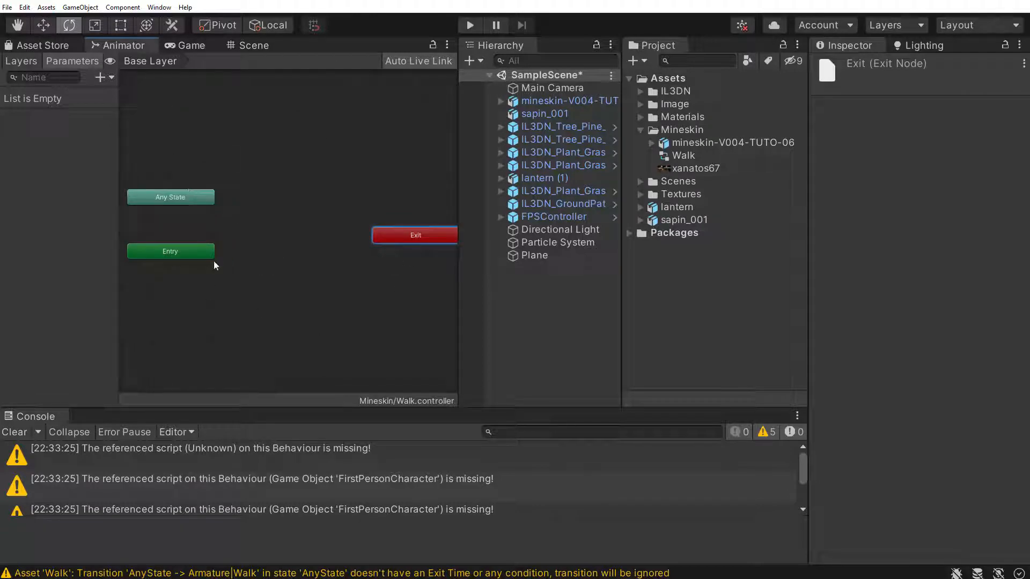
left_click(651, 143)
scroll(690, 268, "down", 3)
left_click(732, 292)
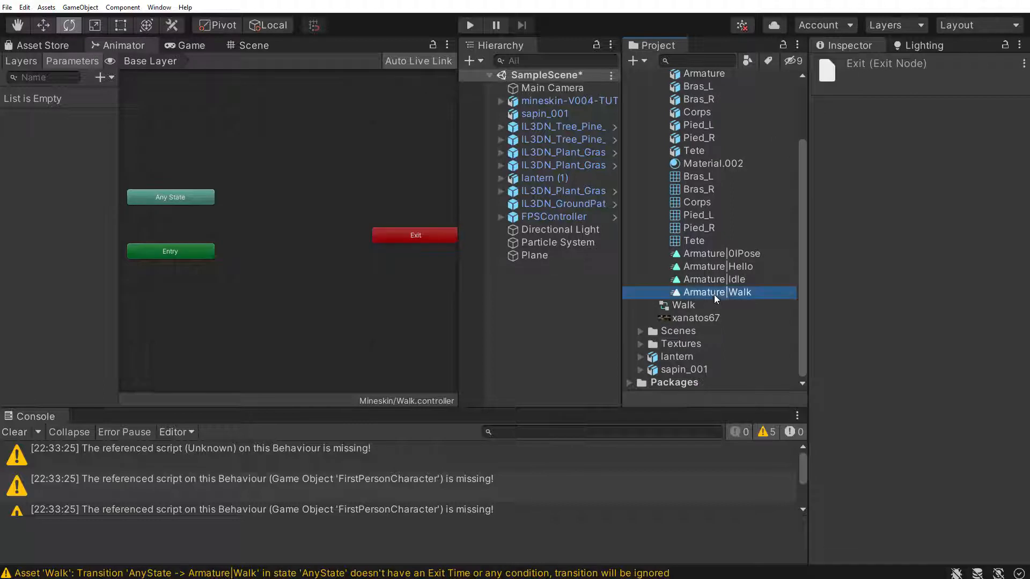
left_click_drag(732, 292, 296, 199)
left_click(316, 252)
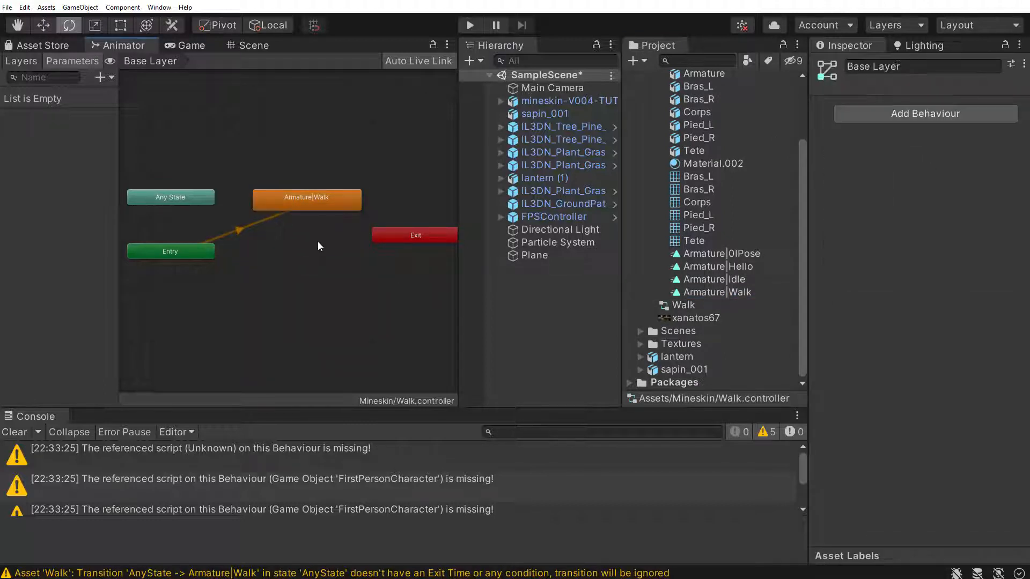
Assign the Walk controller to the Animator of the mineskin-V004-TUTO-06 character in the scene and briefly play-test it in the Game view.
left_click(261, 46)
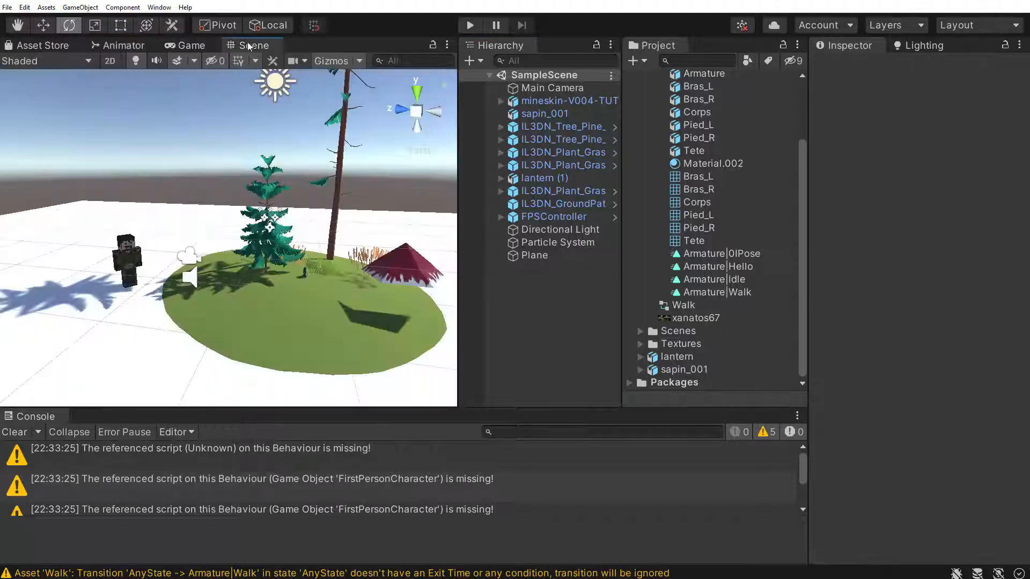
left_click(188, 47)
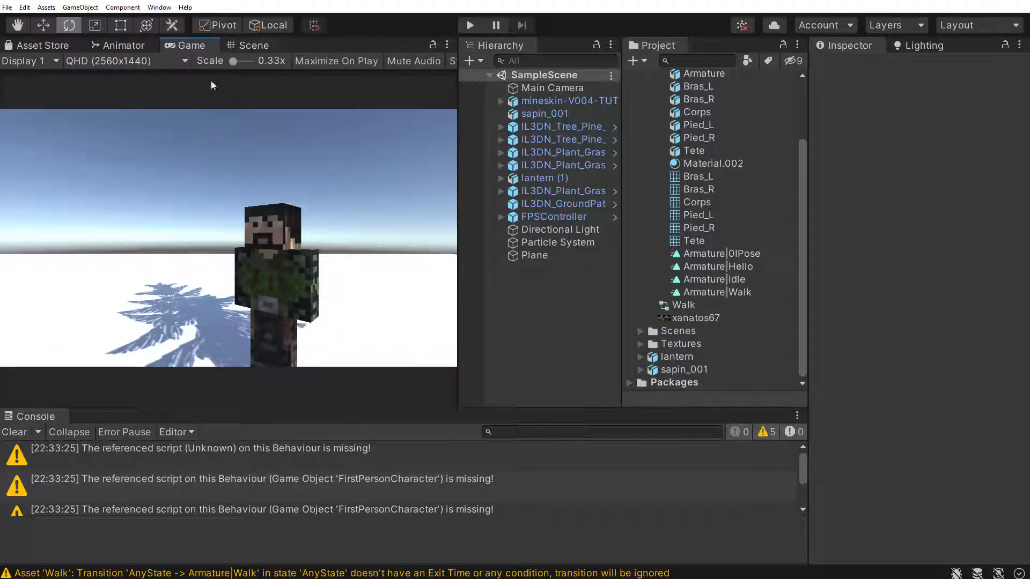
left_click(560, 102)
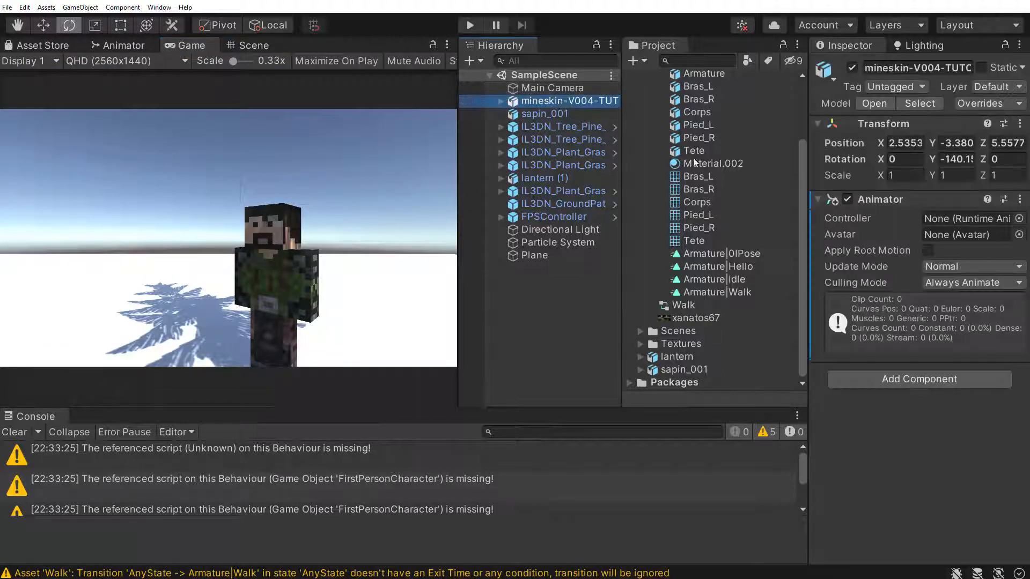
scroll(692, 228, "up", 3)
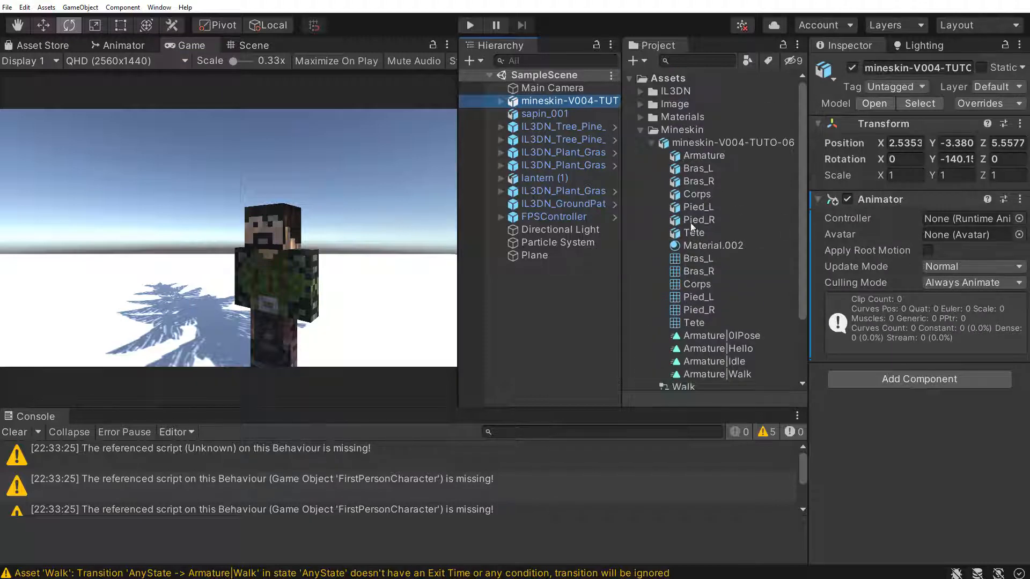
left_click(652, 143)
left_click_drag(683, 156, 954, 218)
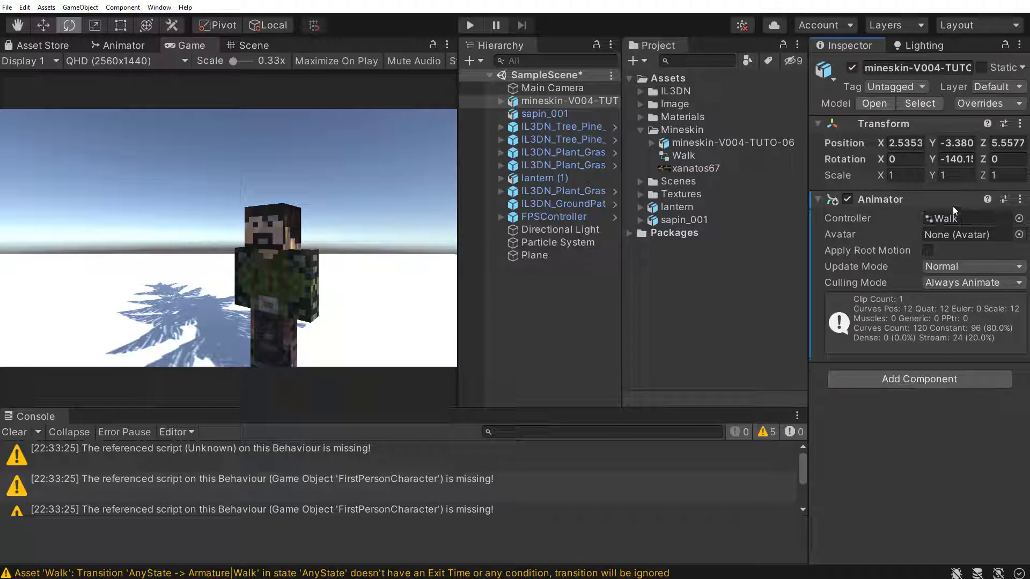
left_click(464, 28)
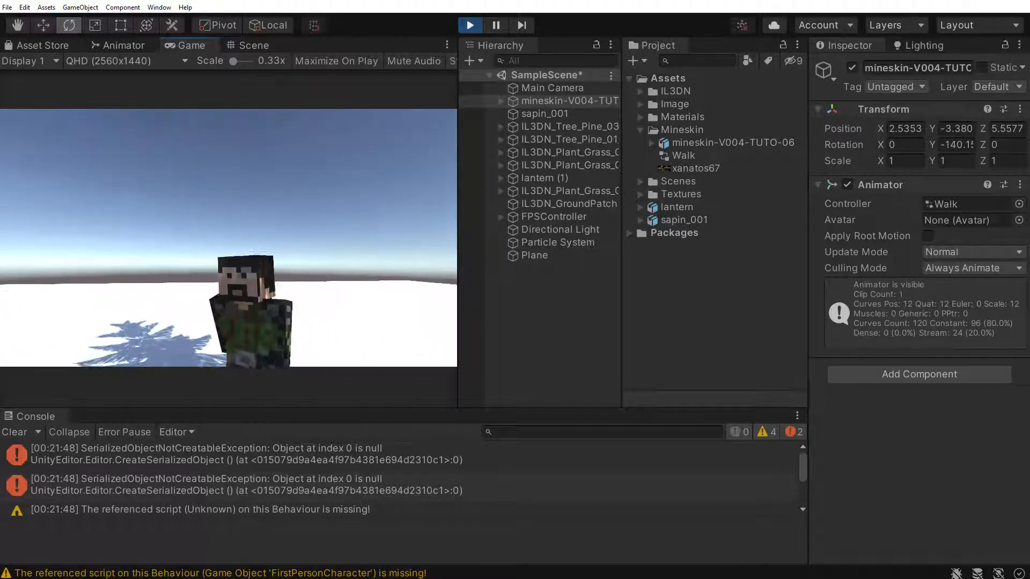
left_click(470, 25)
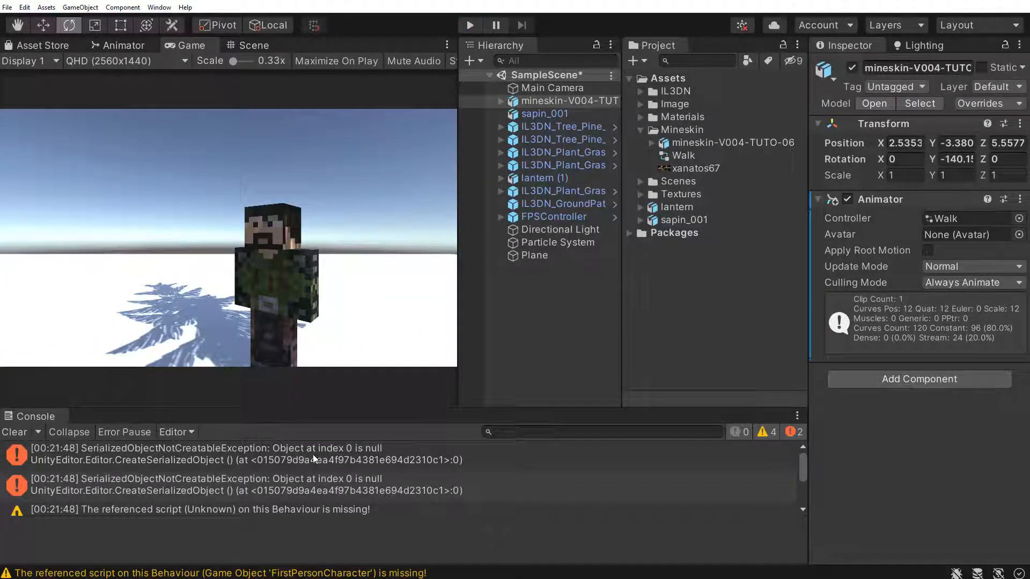
In the mineskin-V004-TUTO-06 animation import settings, change the Armature|0IPose clip's source take to Armature|Walk, enable Loop Time for the walk animation, and apply.
left_click(694, 143)
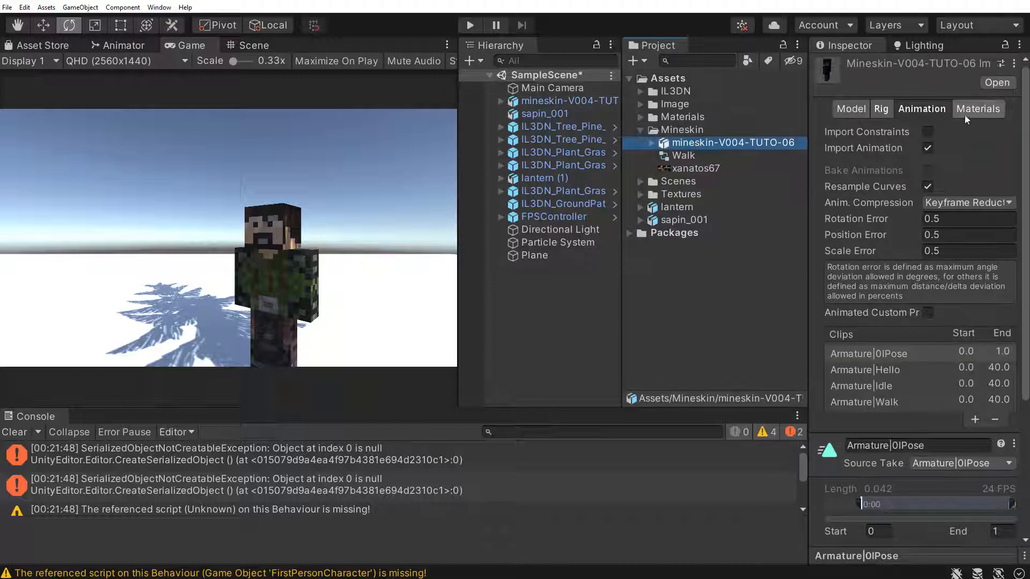
scroll(931, 150, "down", 4)
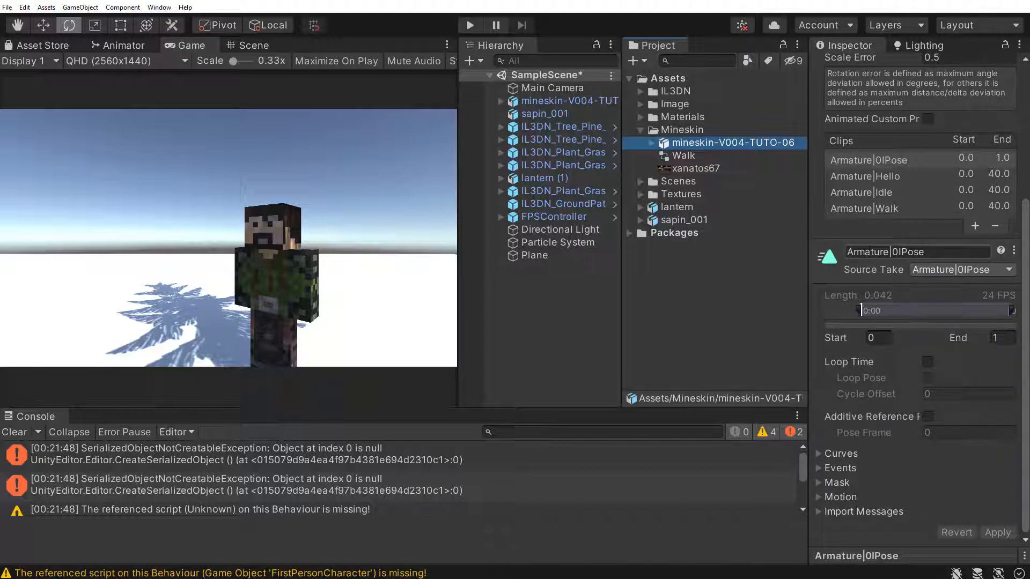
left_click(976, 269)
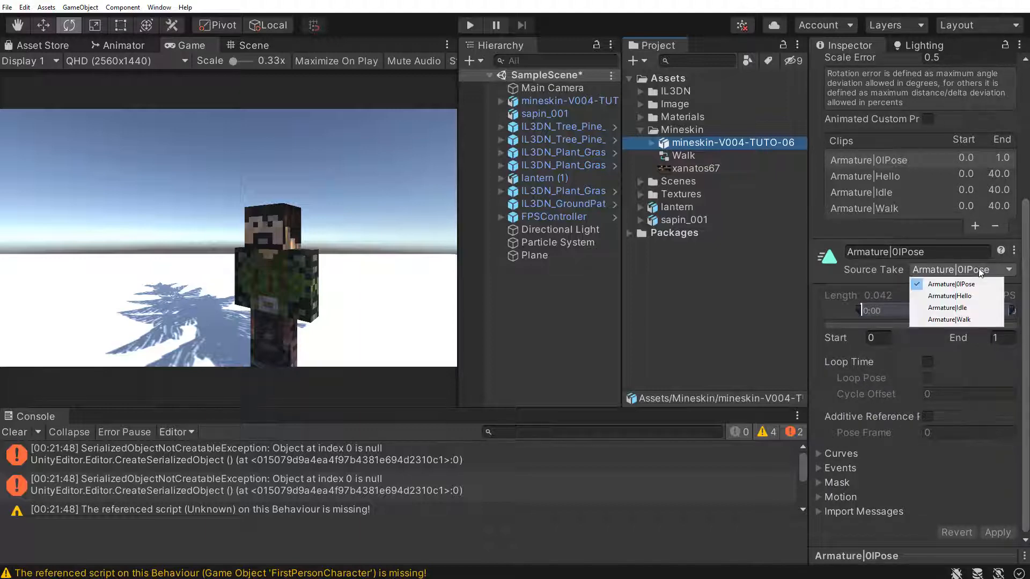
left_click(967, 321)
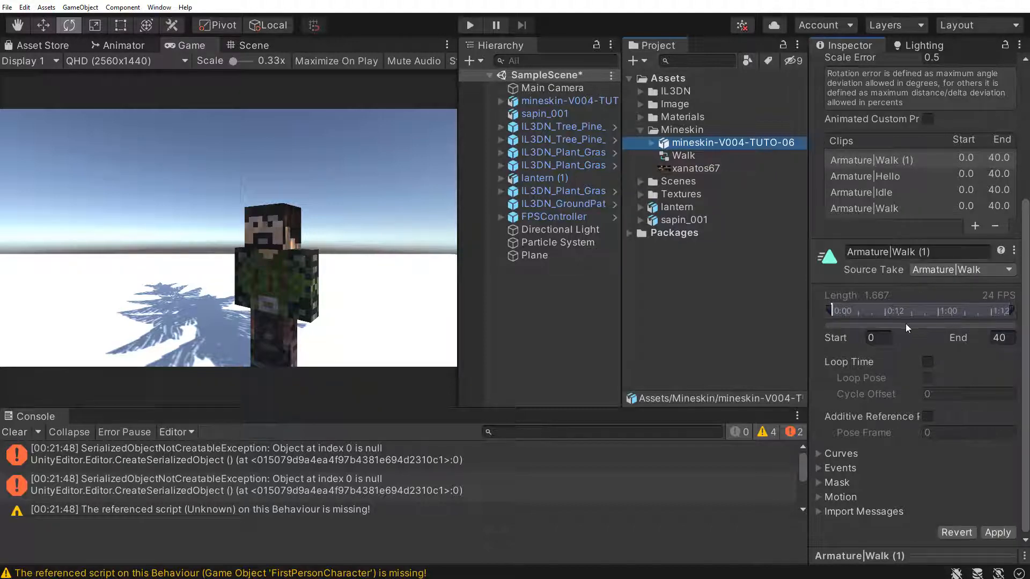
left_click(928, 363)
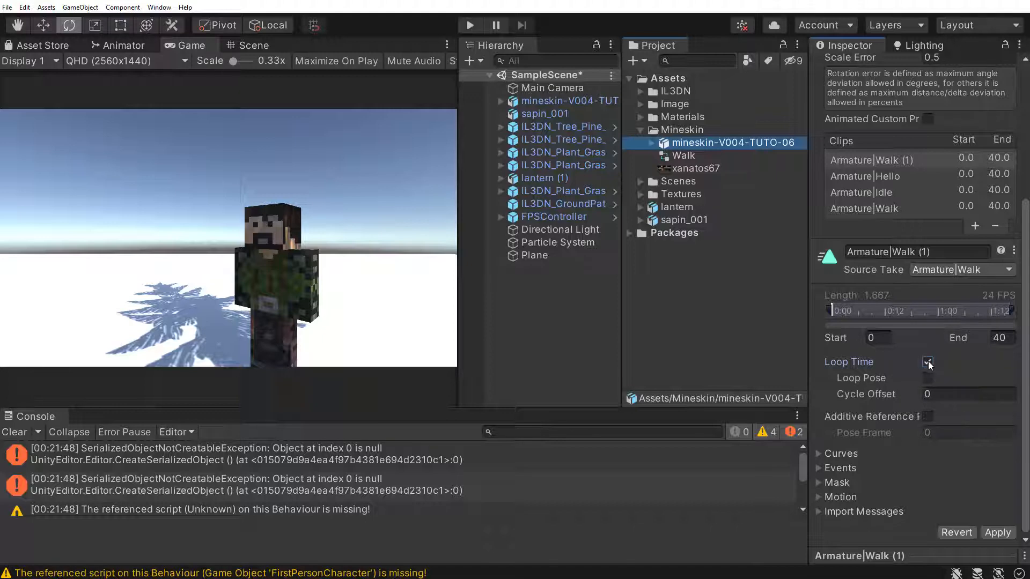
left_click(996, 532)
Play the scene, move sideways around the character to check its looping walk animation, and exit play mode.
left_click(470, 26)
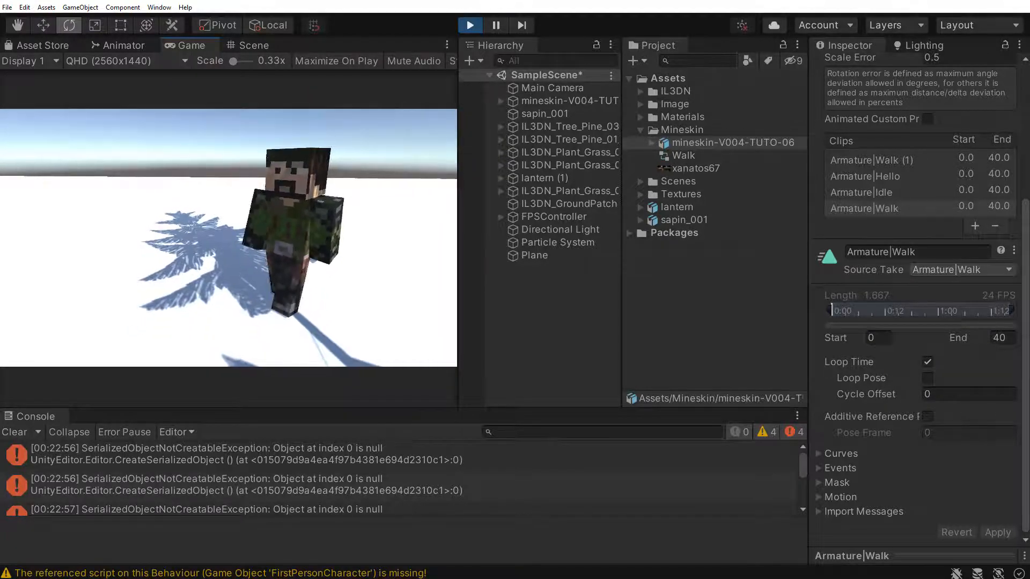
key("a")
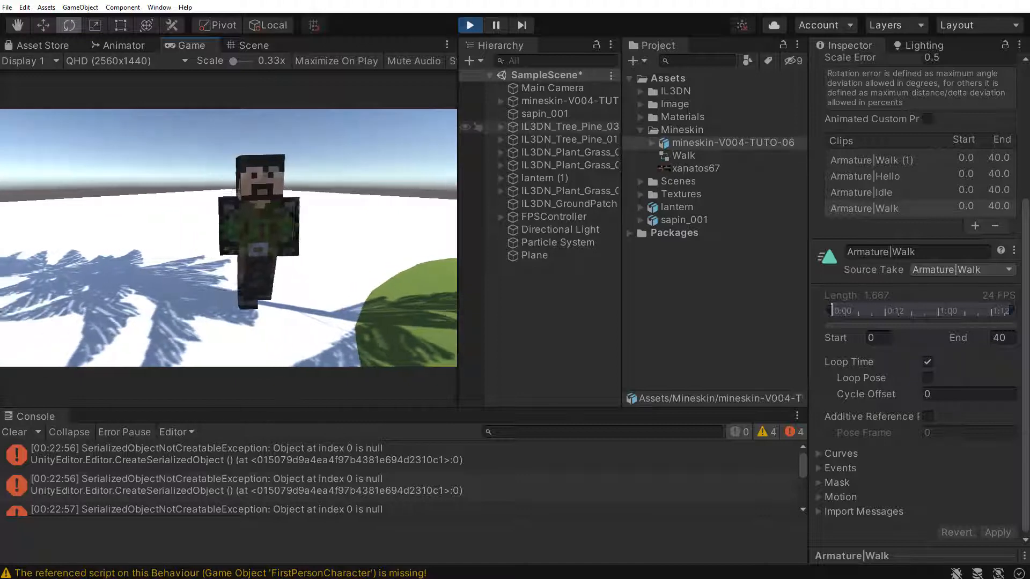
key("d")
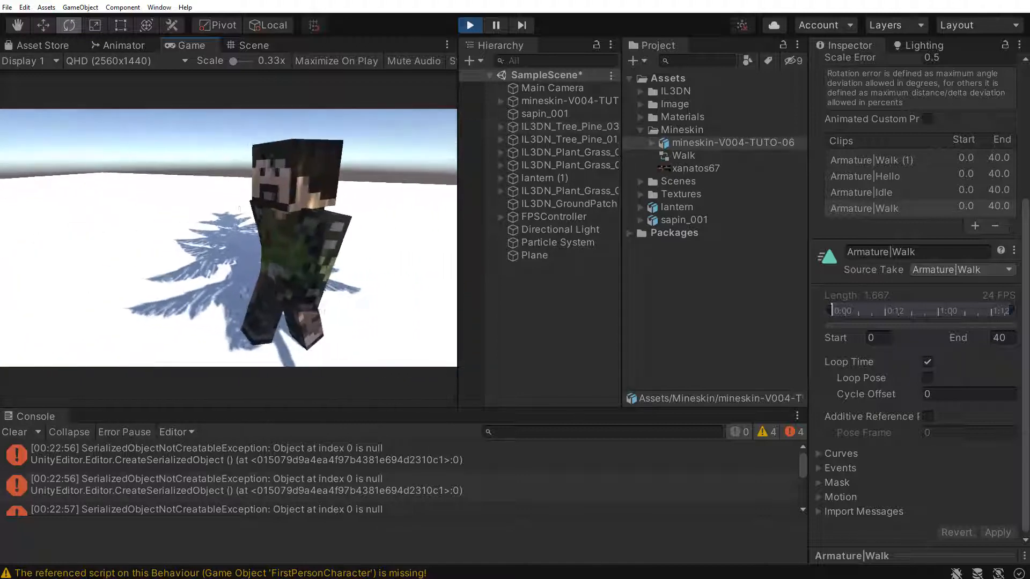
key("a")
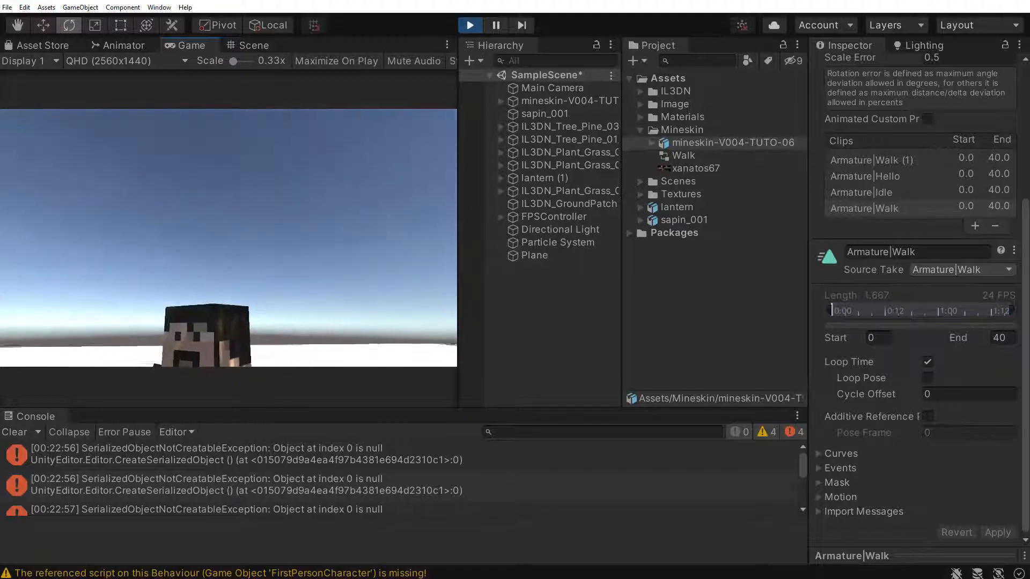
key("ctrl+p")
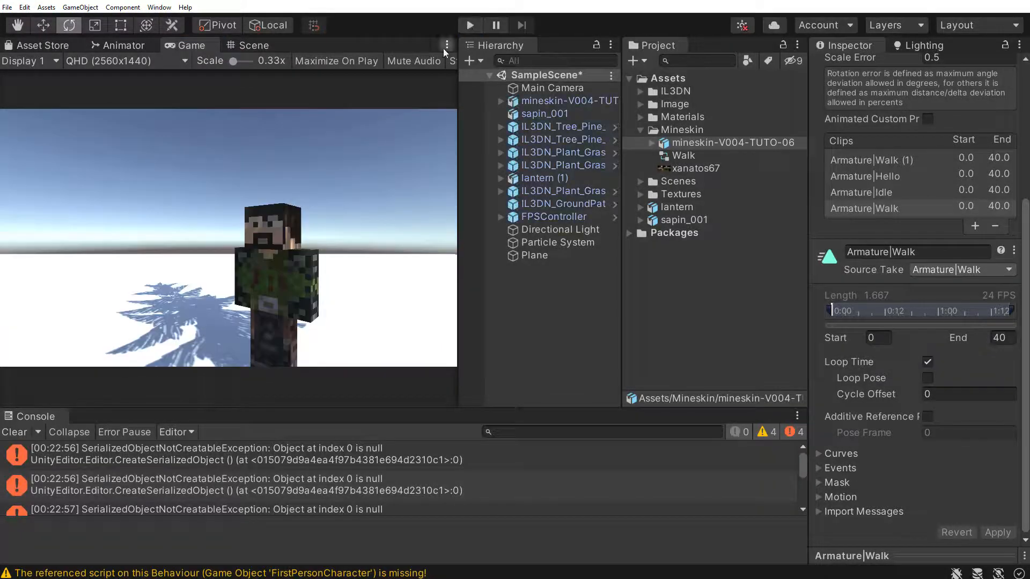